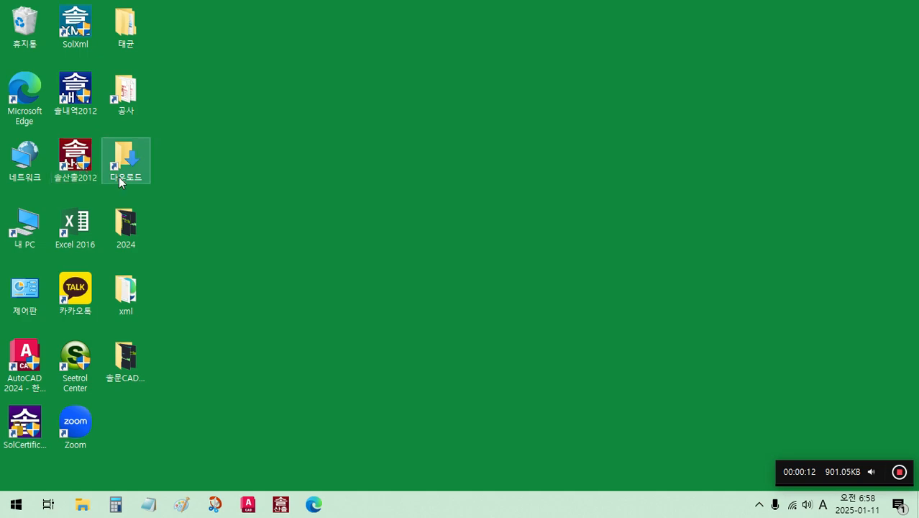
- Launch 솔산출2012 and close the project that is open in it without saving
double_click(76, 161)
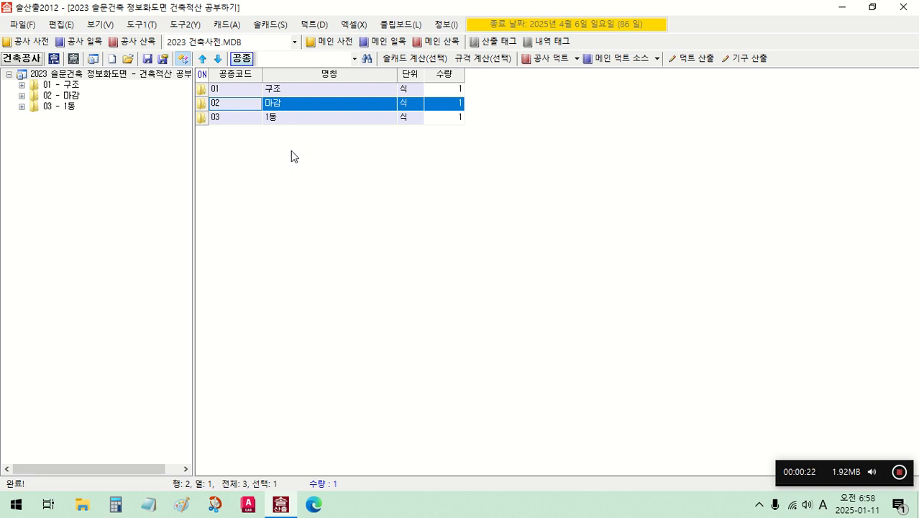
right_click(91, 75)
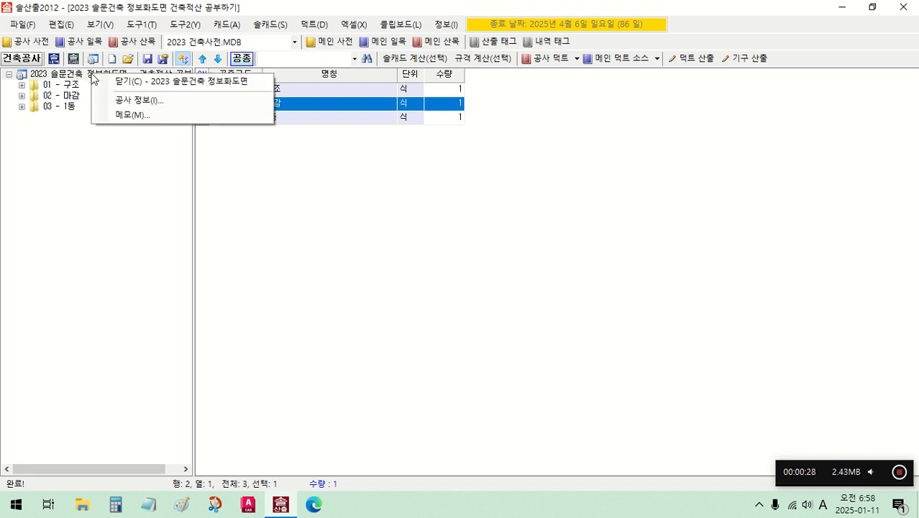
click(126, 81)
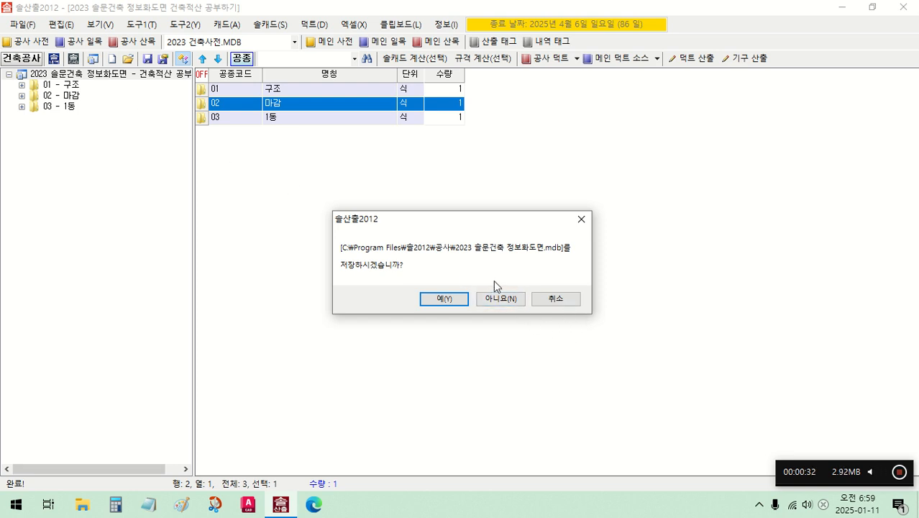
click(512, 303)
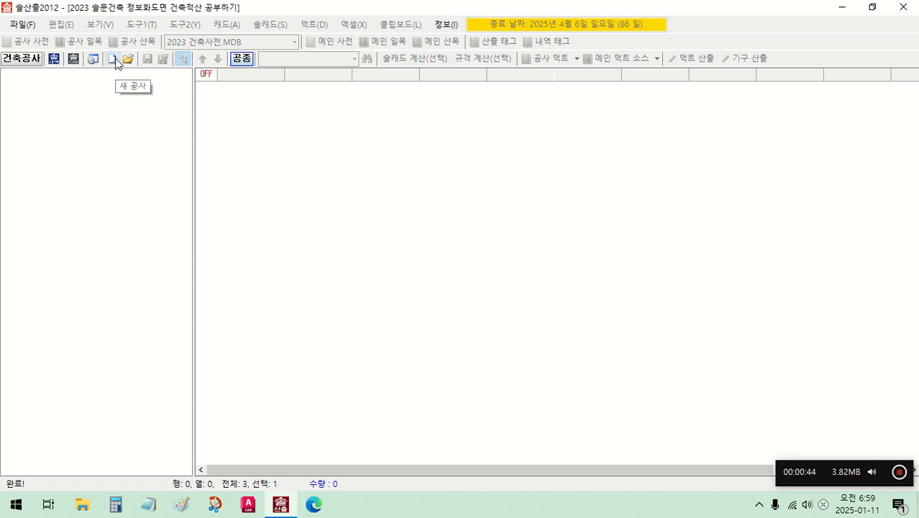
- Create a new project from the 건축공사 (building work) template
click(25, 27)
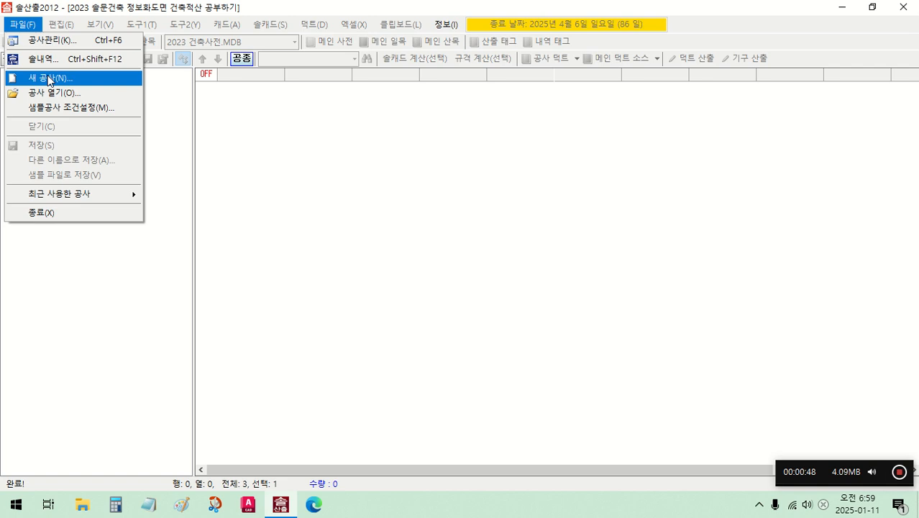
click(244, 128)
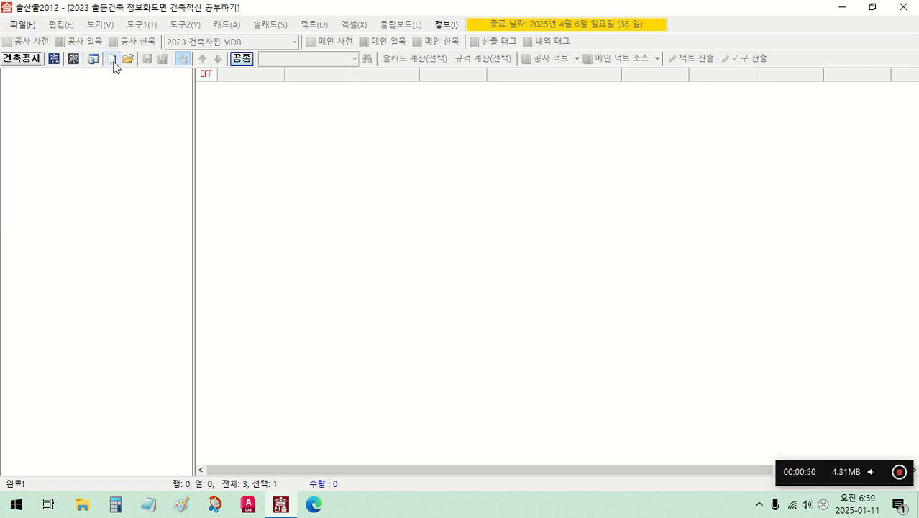
click(30, 23)
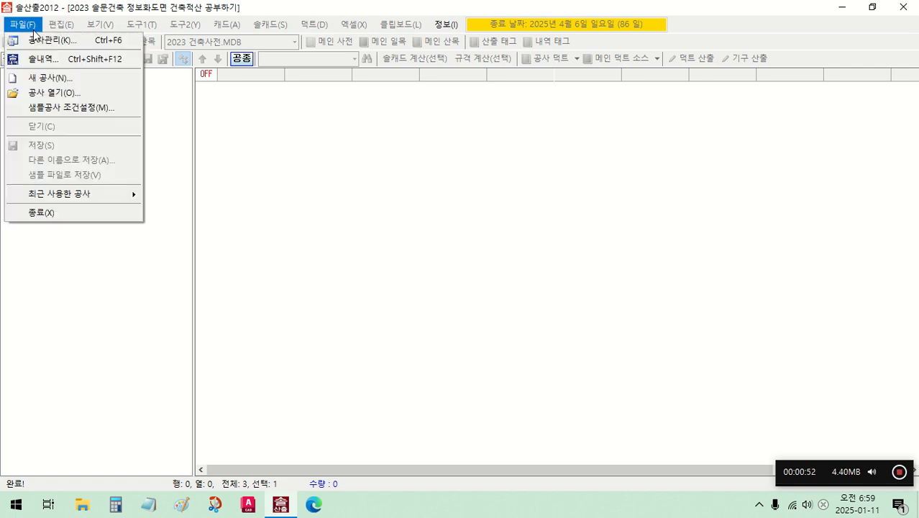
click(125, 84)
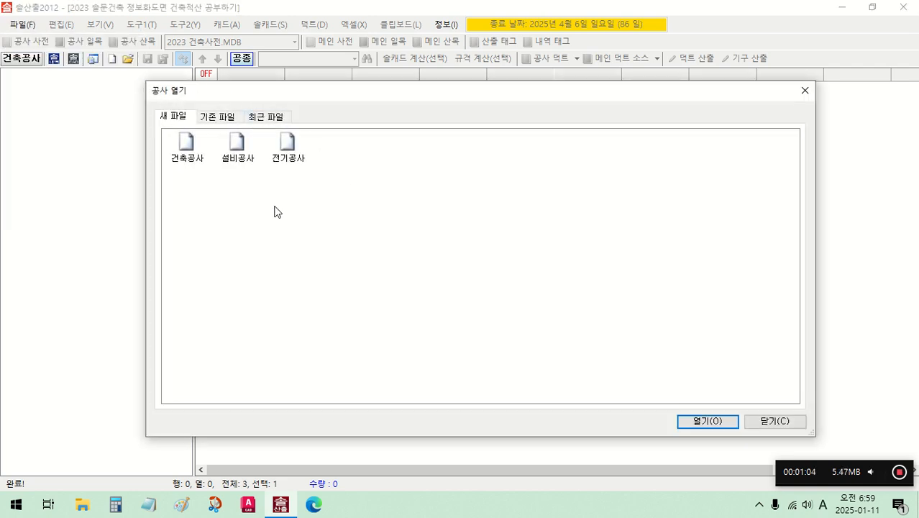
click(185, 159)
click(237, 160)
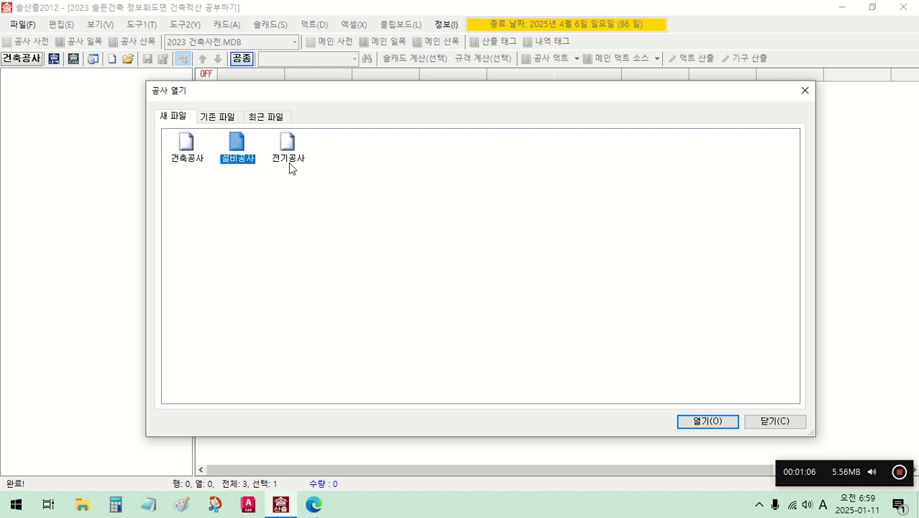
click(288, 161)
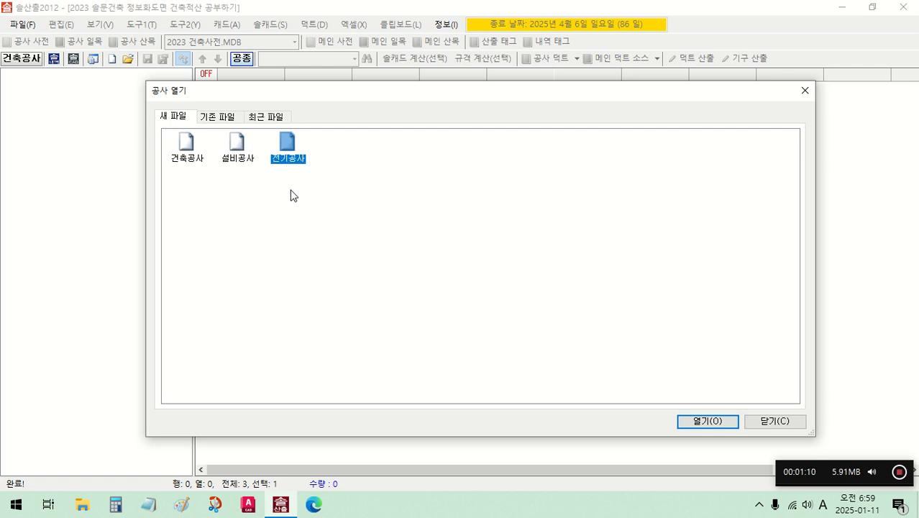
click(188, 160)
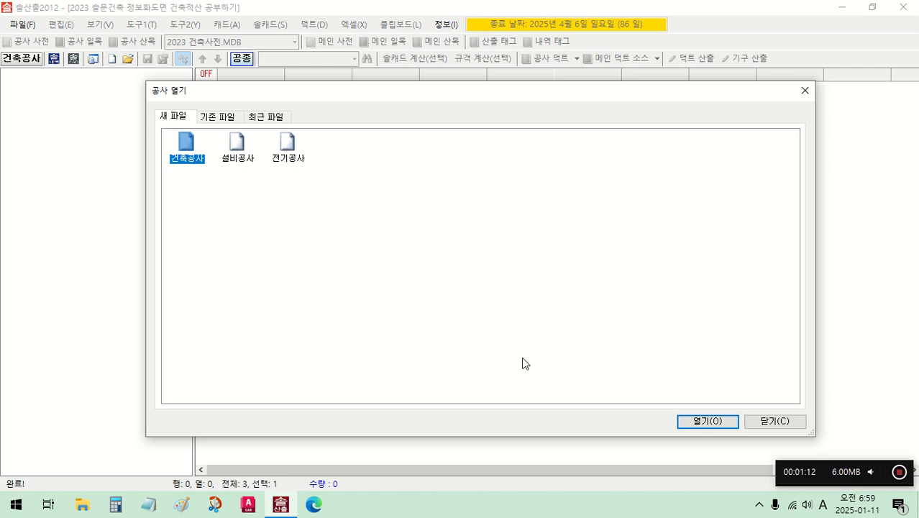
click(709, 421)
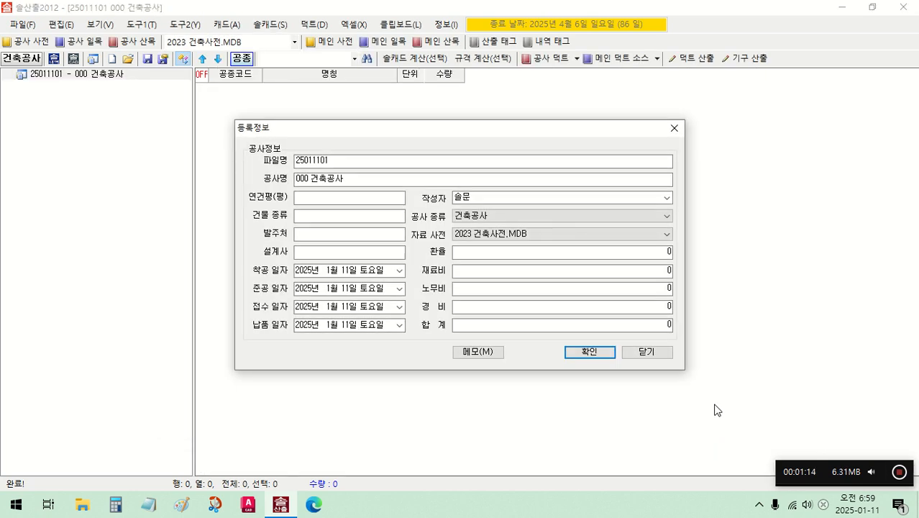
click(326, 161)
drag(326, 161, 256, 162)
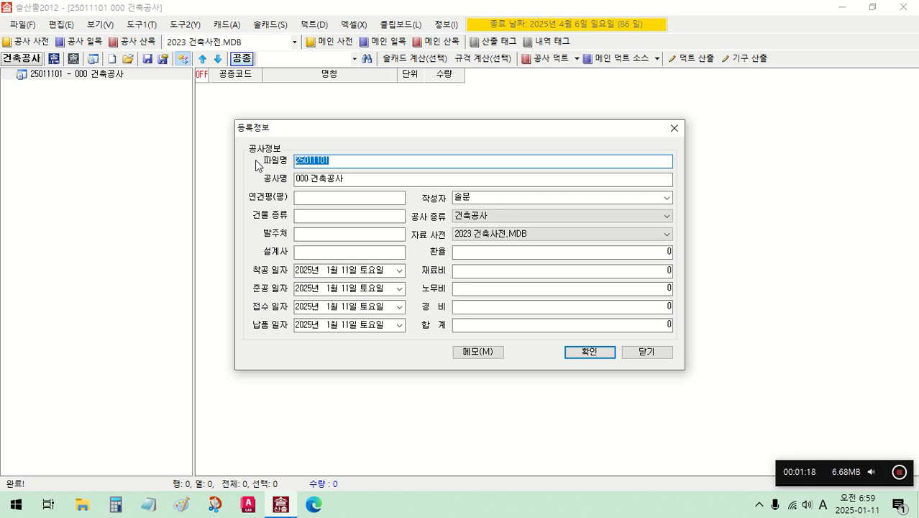
drag(361, 183, 259, 176)
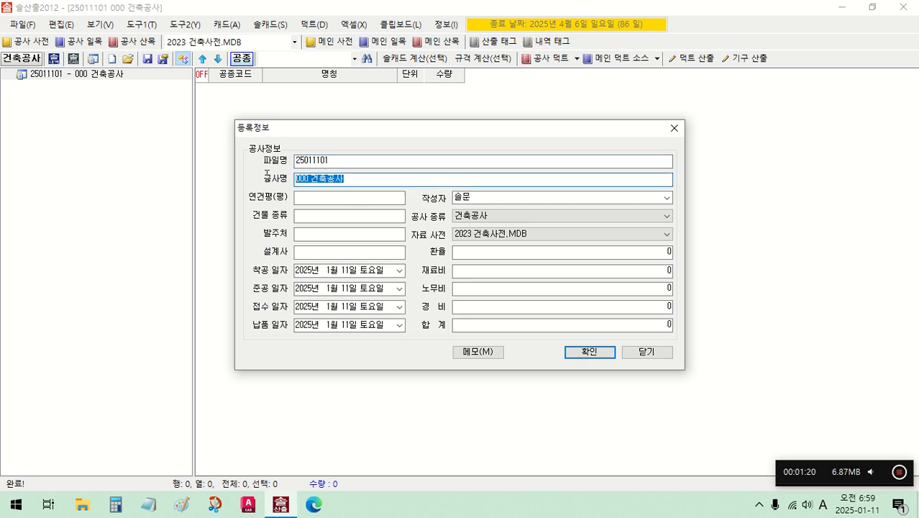
click(342, 161)
double_click(341, 161)
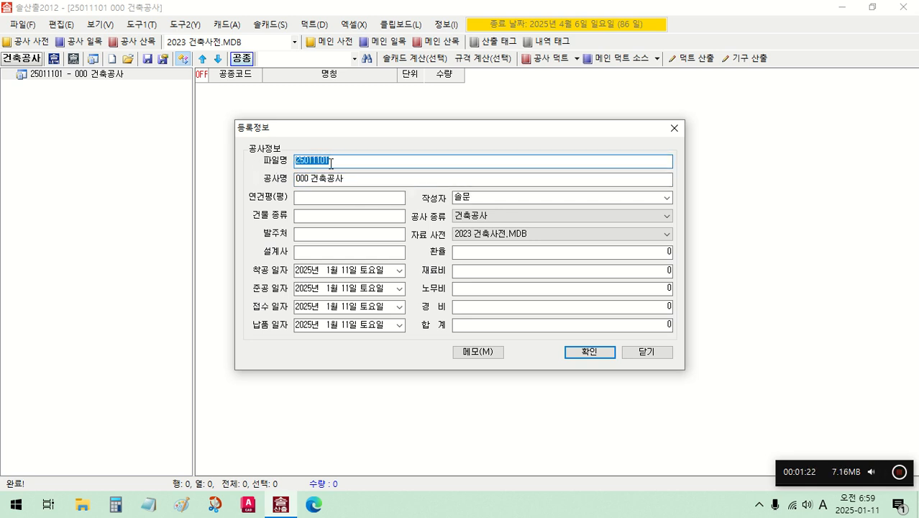
click(340, 161)
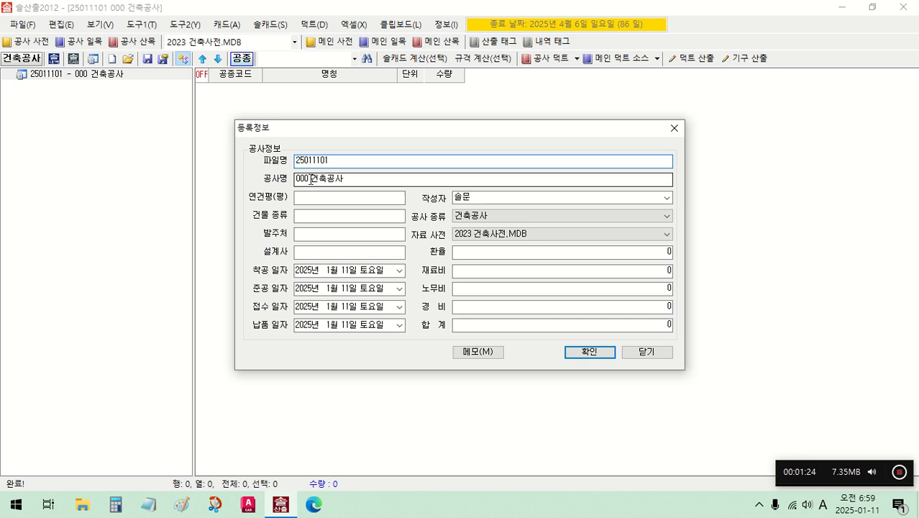
- Replace the 000 prefix in the project name so that it reads 솔문빌딩건축공사
drag(310, 182, 283, 183)
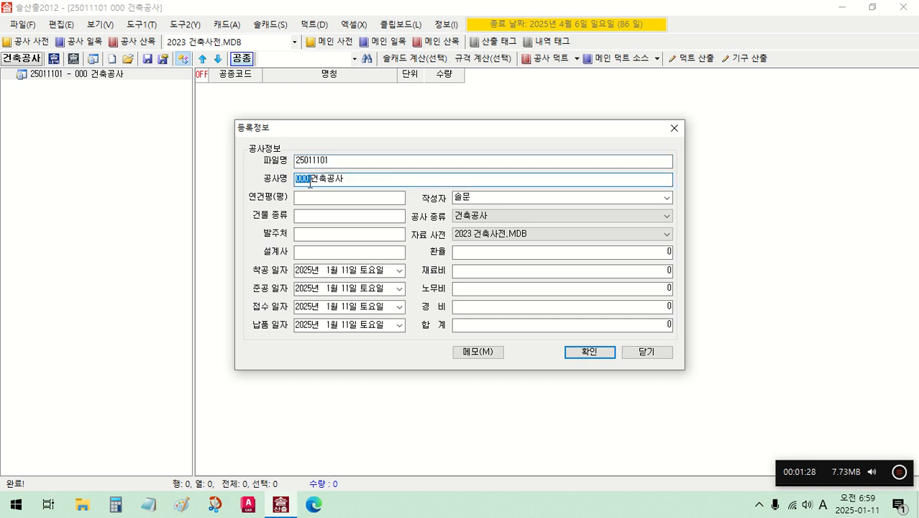
text(th)
key(BackSpace)
key(BackSpace)
key(Hangul)
text(솔ㅂ)
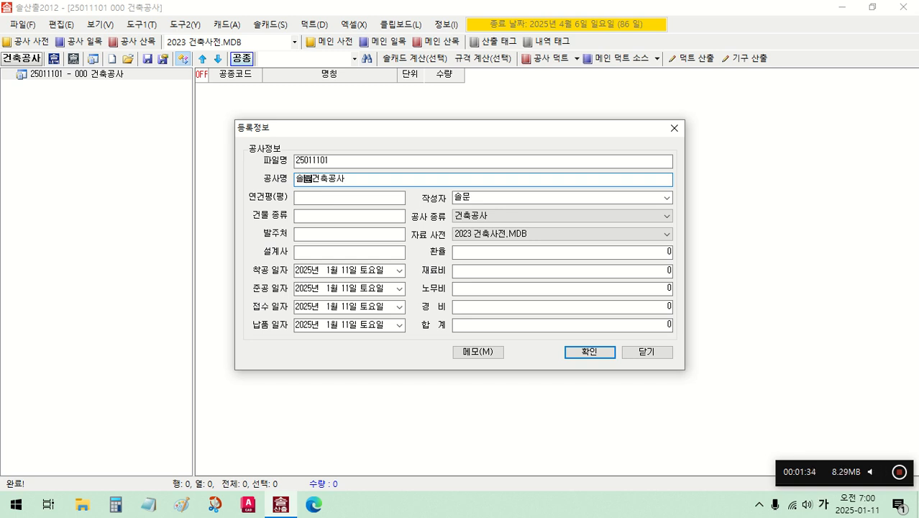
text(문빌ㄷ)
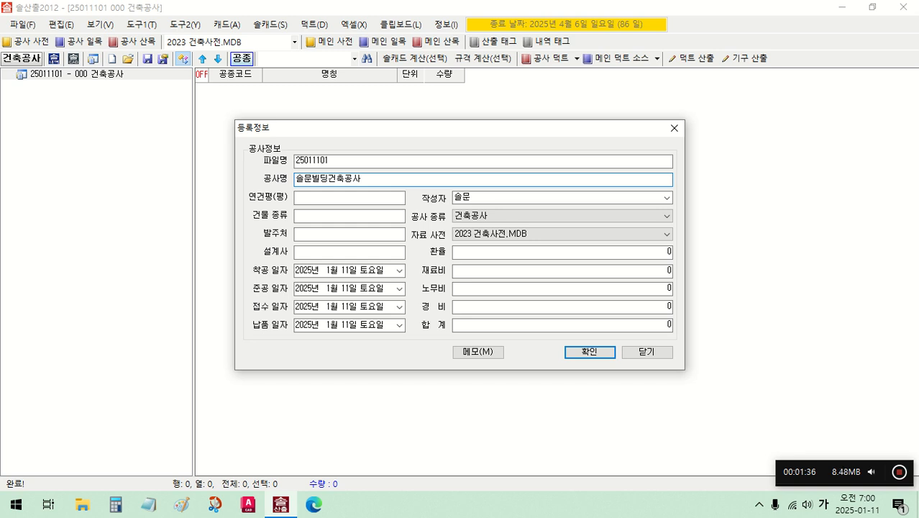
click(343, 166)
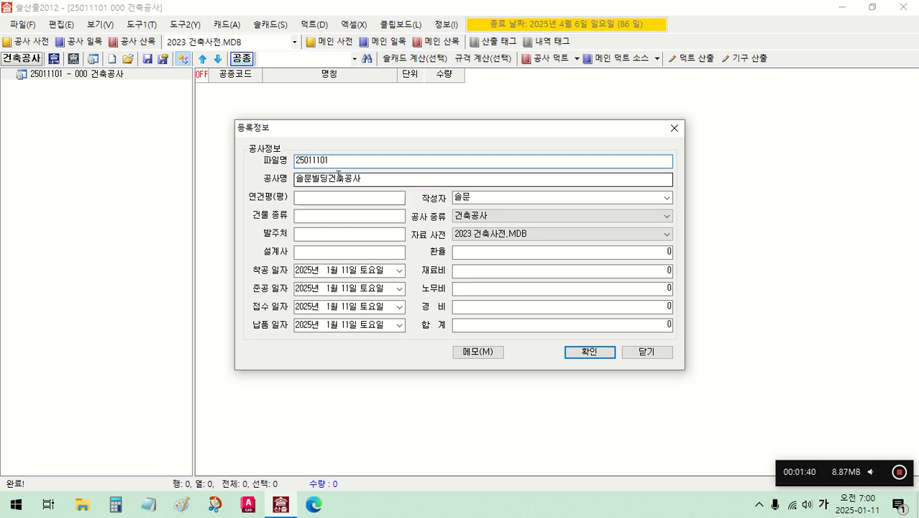
- Set the project's data dictionary (자료 사전) to 2024 솔문건축.MDB and confirm the registration information
click(478, 237)
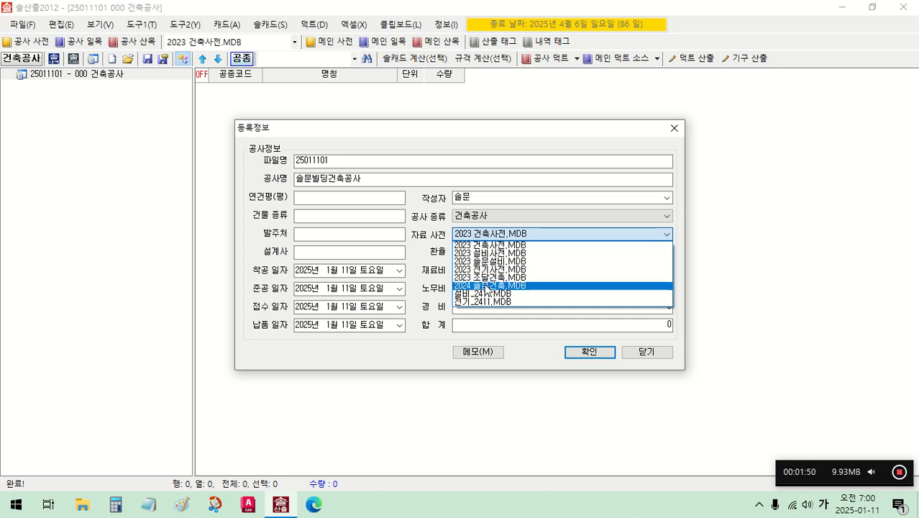
click(486, 286)
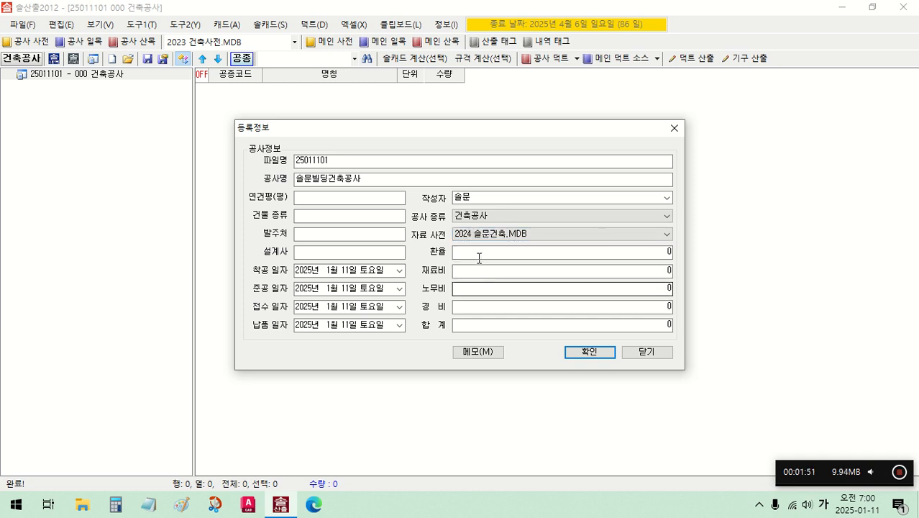
click(533, 233)
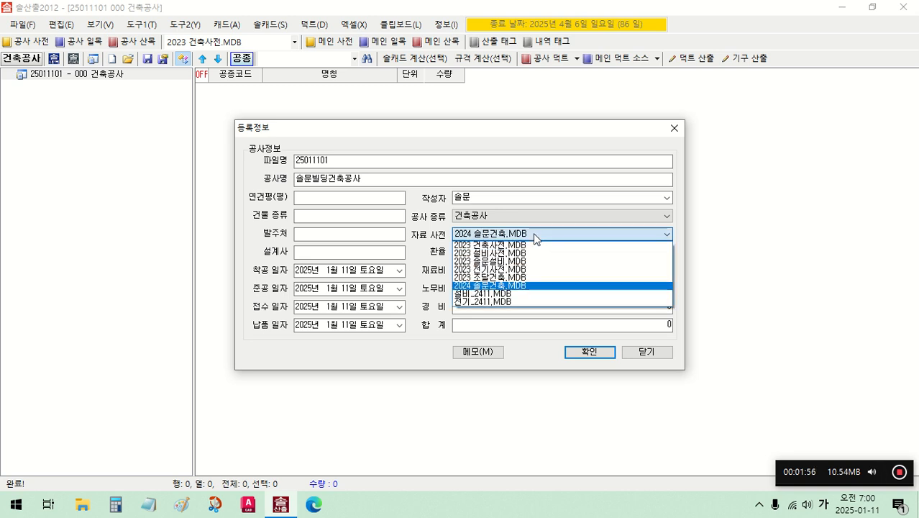
click(533, 232)
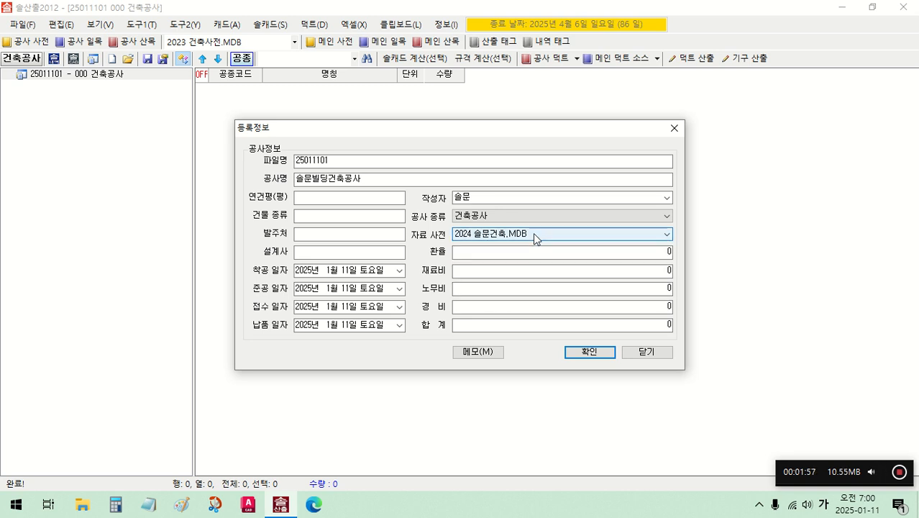
click(589, 351)
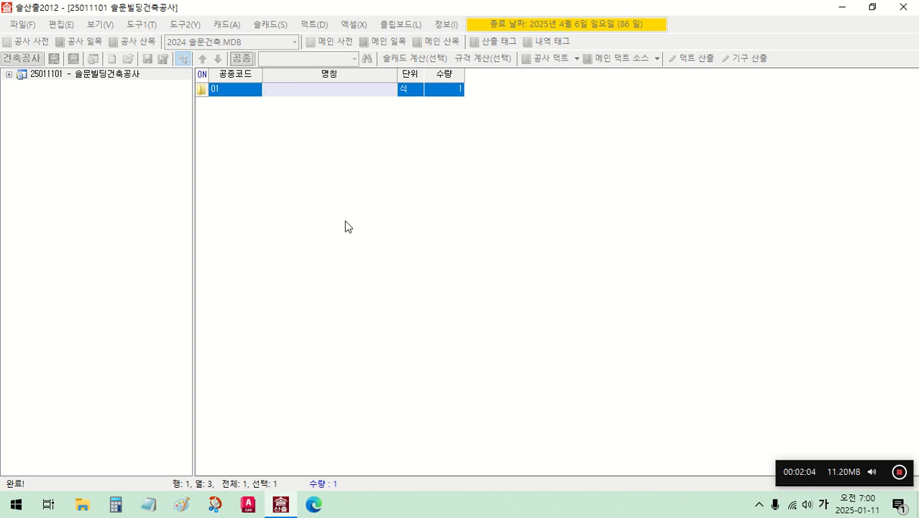
- Name the first work type, code 01, 조적공사
click(245, 91)
click(286, 96)
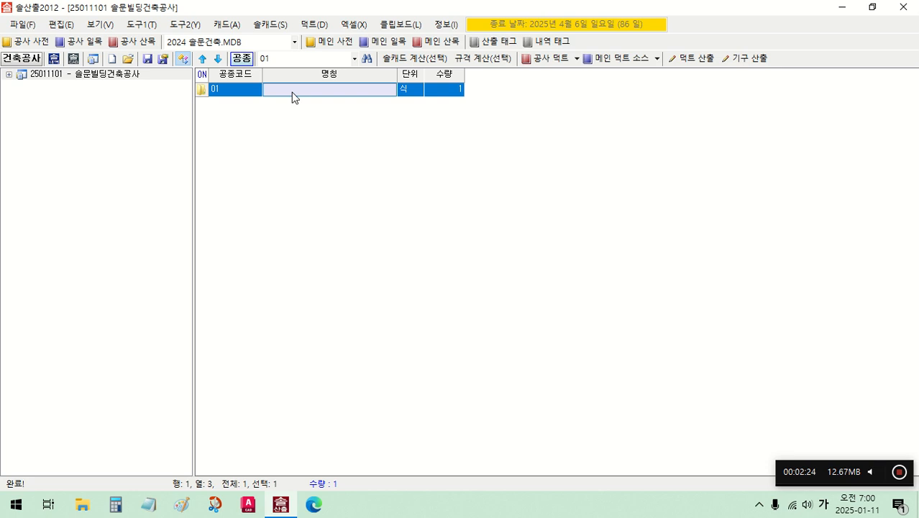
click(292, 96)
click(293, 92)
click(303, 130)
click(285, 95)
key(Hangul)
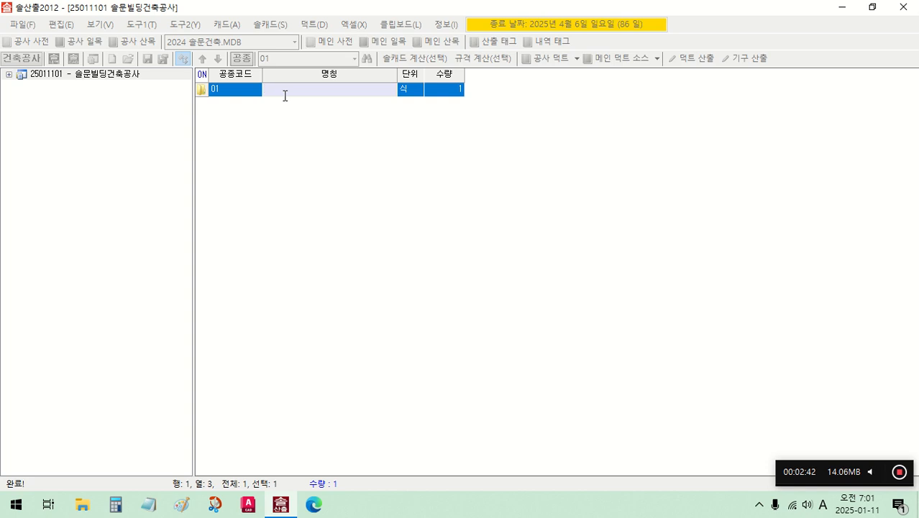
text(wh)
key(BackSpace)
key(BackSpace)
key(Hangul)
text(조적)
text(공ㅅ)
text(ㅏ)
key(Return)
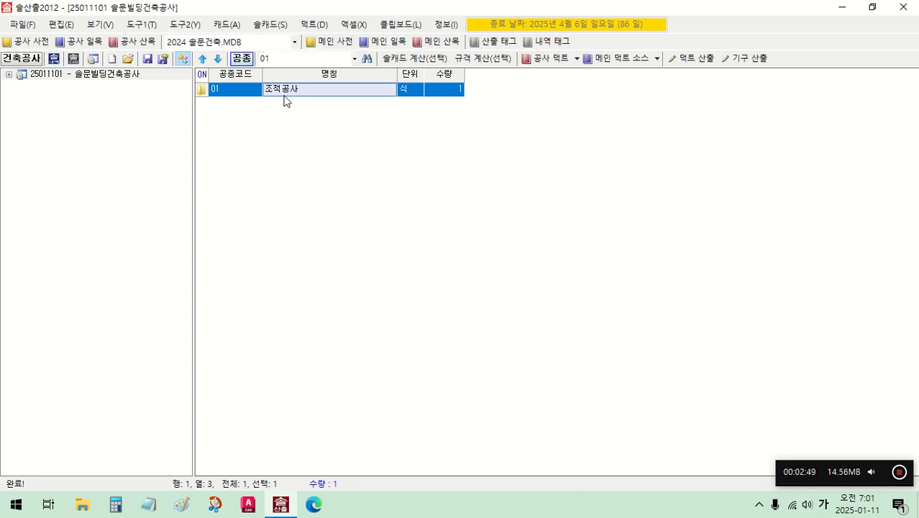
- Open the 조적공사 work type and add a new sub work type (공종) inside it
click(236, 92)
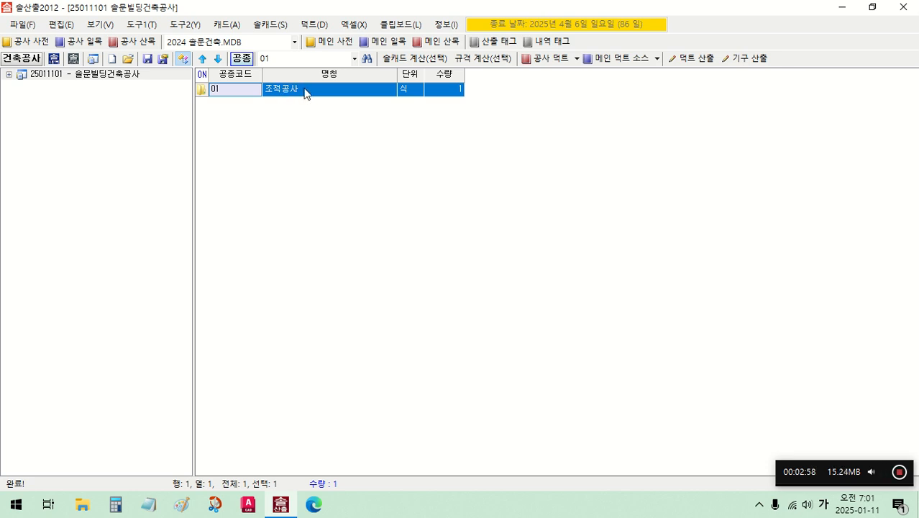
click(279, 94)
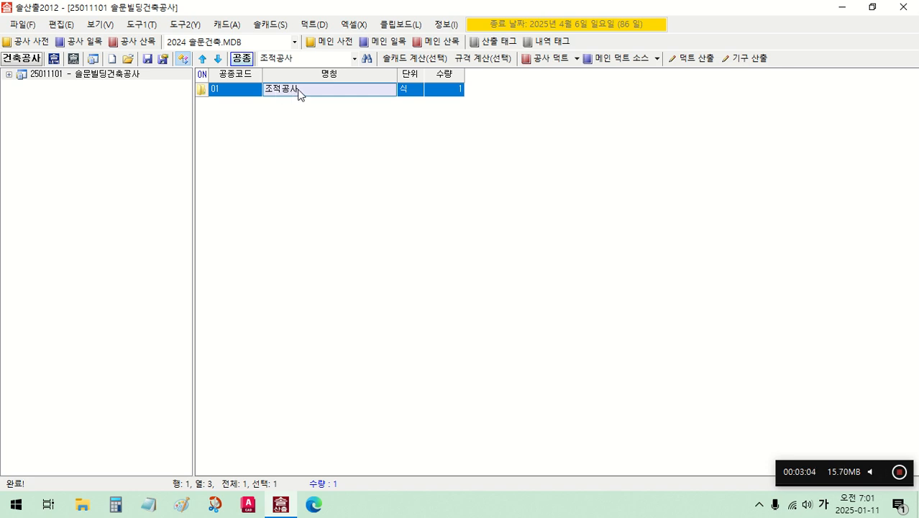
double_click(298, 93)
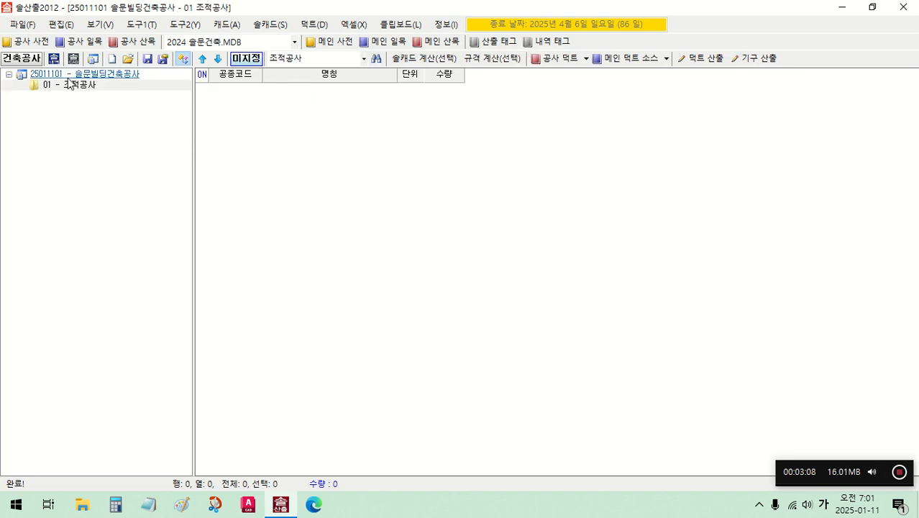
right_click(293, 121)
mouse_move(331, 90)
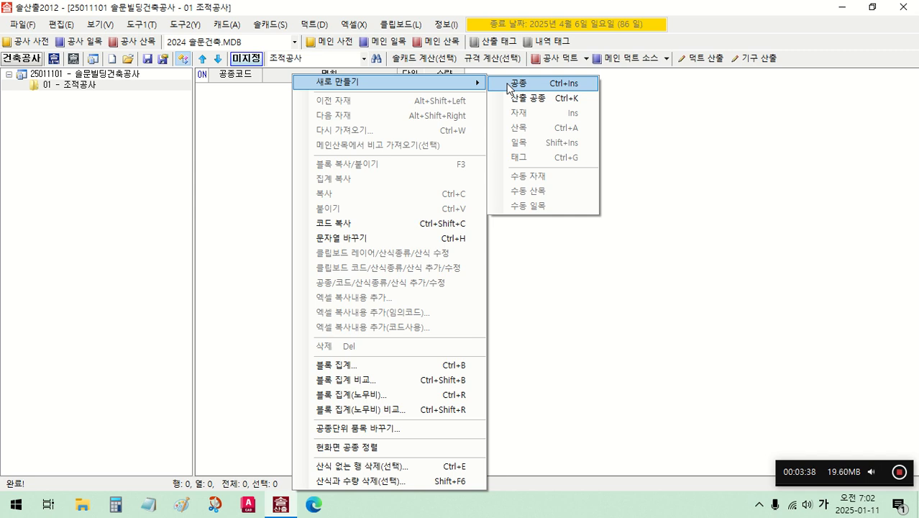
click(508, 83)
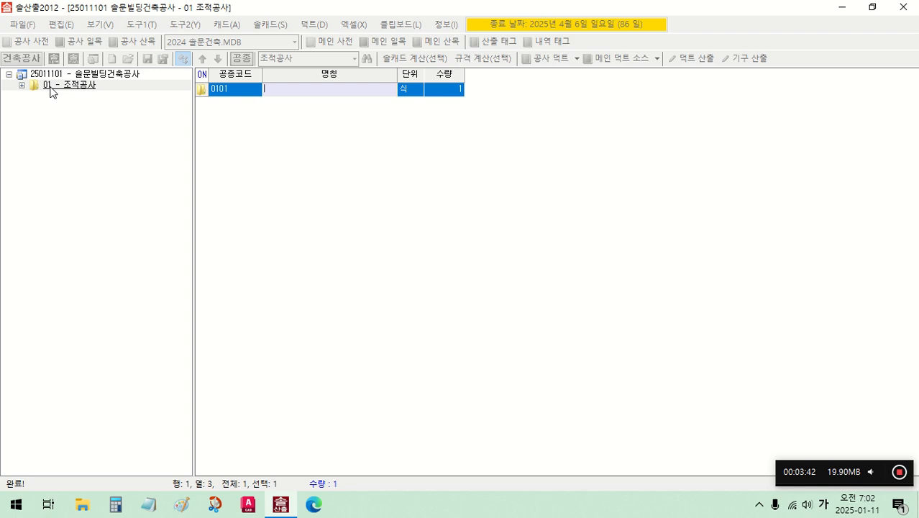
click(234, 93)
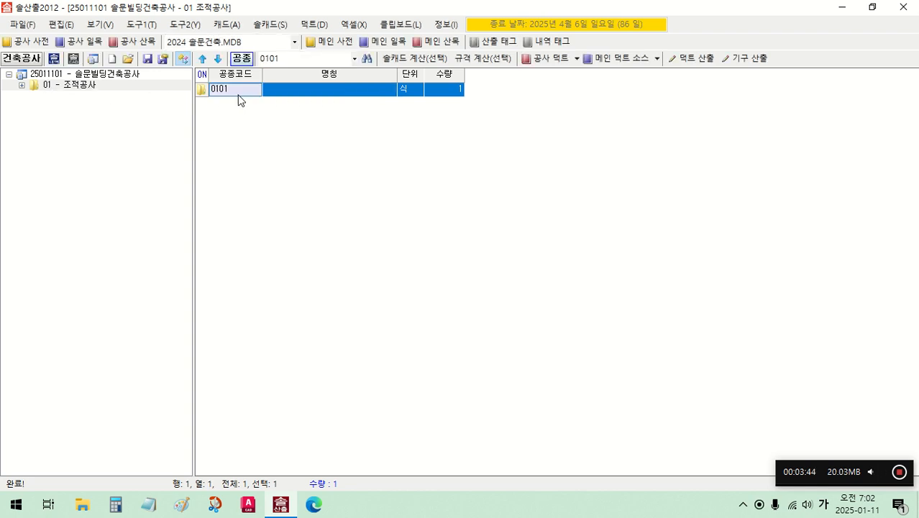
click(291, 96)
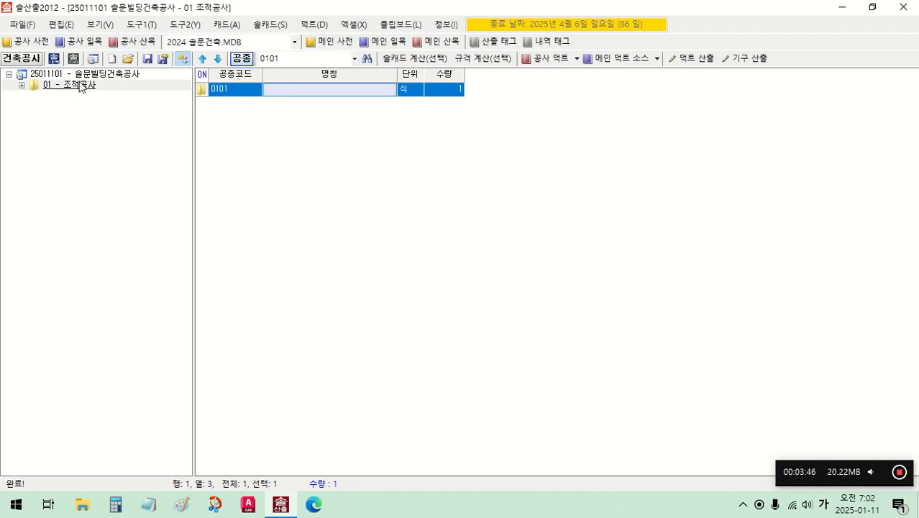
- Expand 조적공사 in the project tree and name its sub work type 0101 as 1동
click(23, 86)
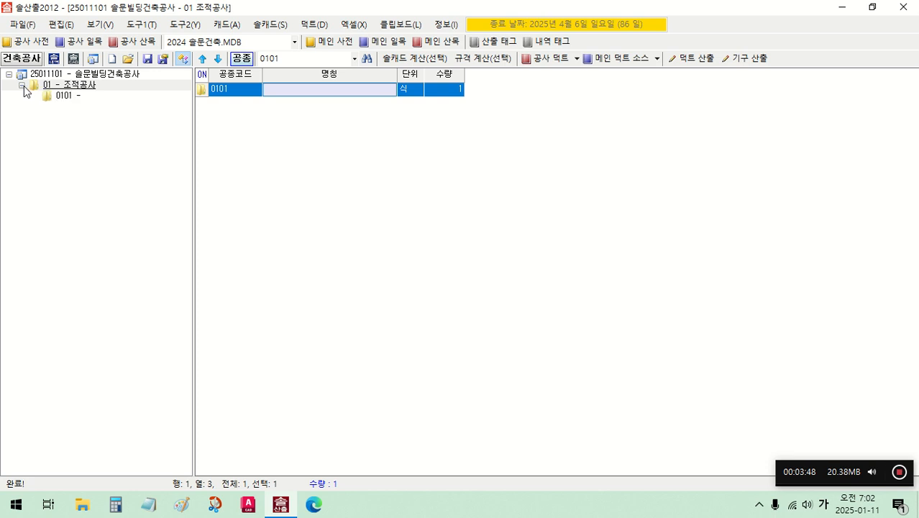
click(62, 97)
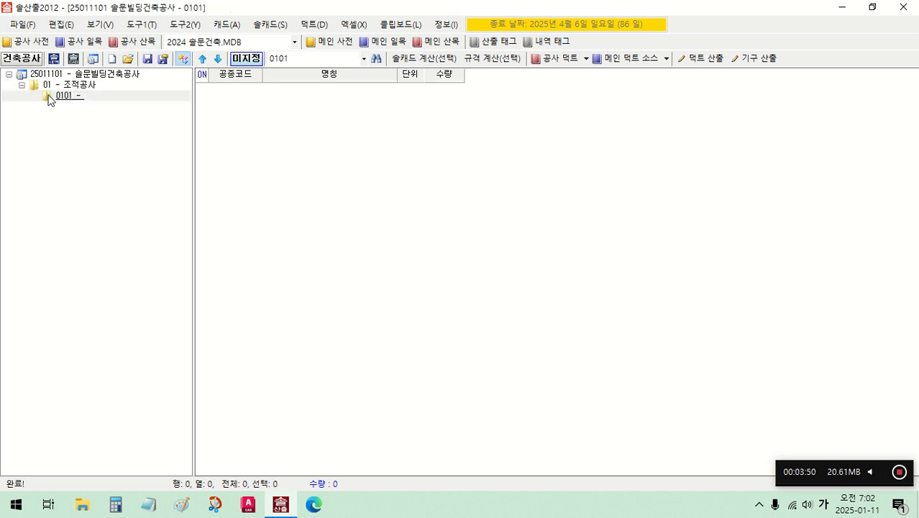
click(82, 87)
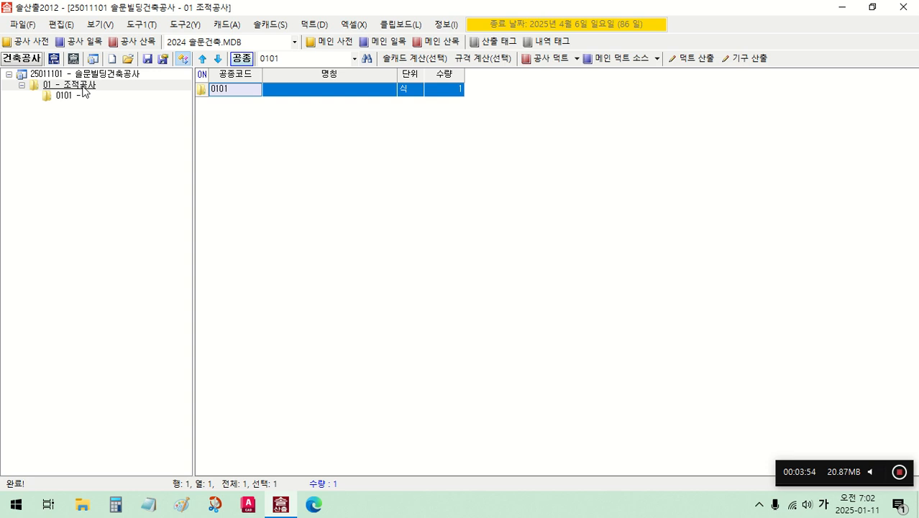
click(289, 93)
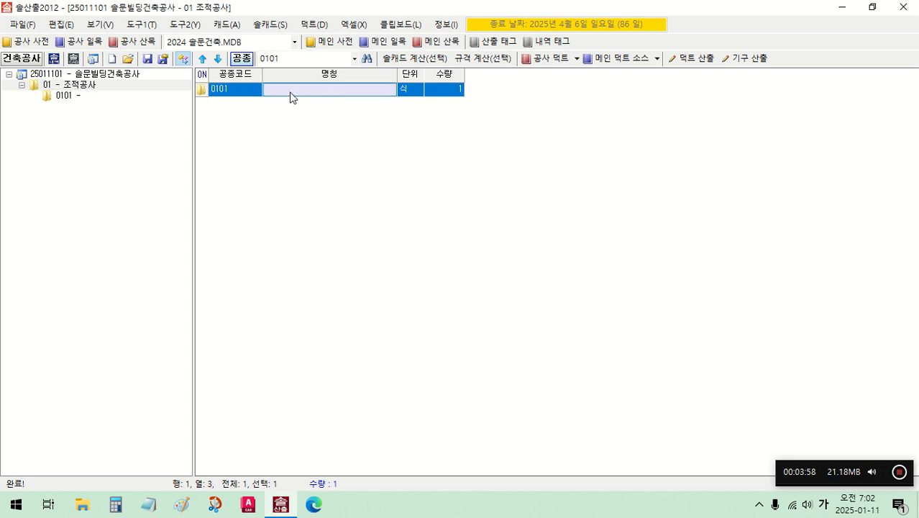
click(290, 96)
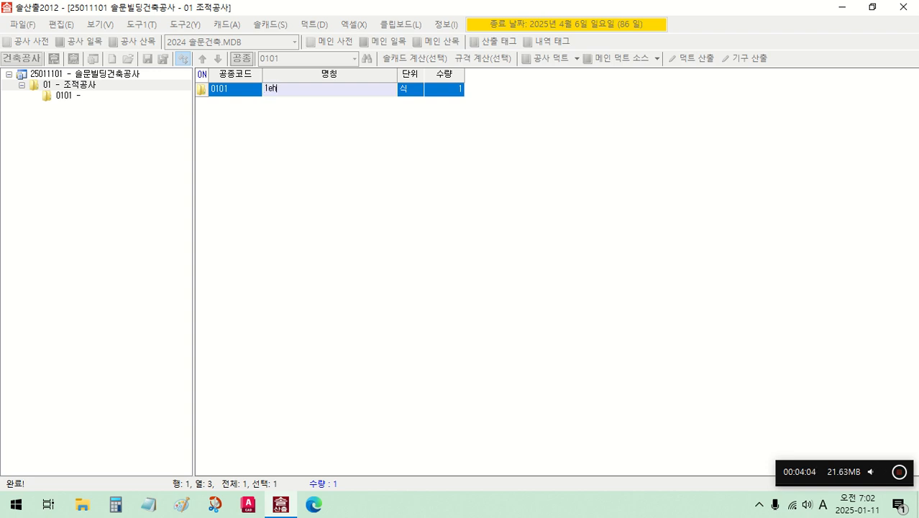
key(BackSpace)
key(BackSpace)
key(Hangul)
text(동)
key(Return)
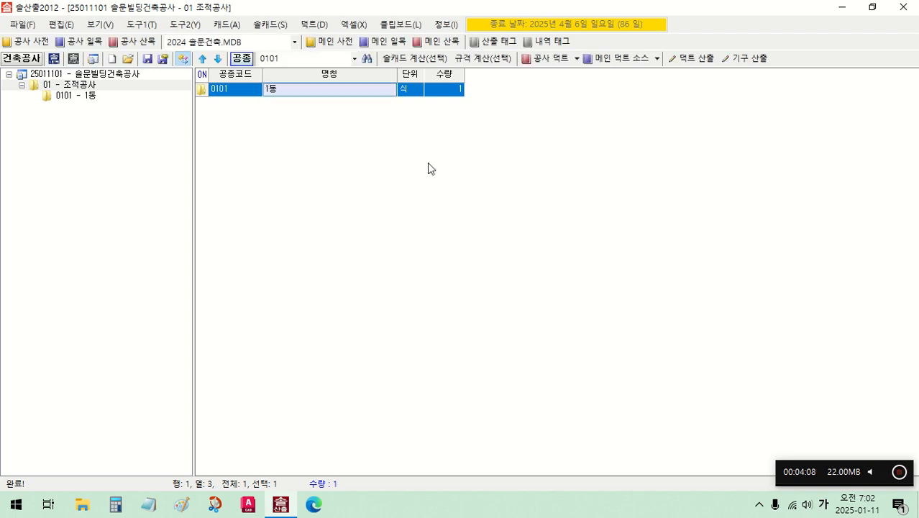
- Open the 1동 work type and add a new 산출 공종 inside it named 1층
click(289, 91)
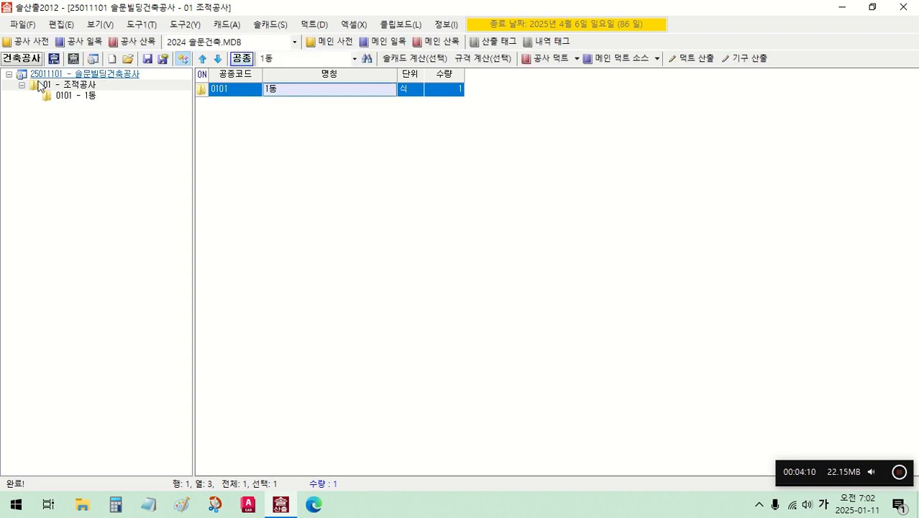
double_click(284, 90)
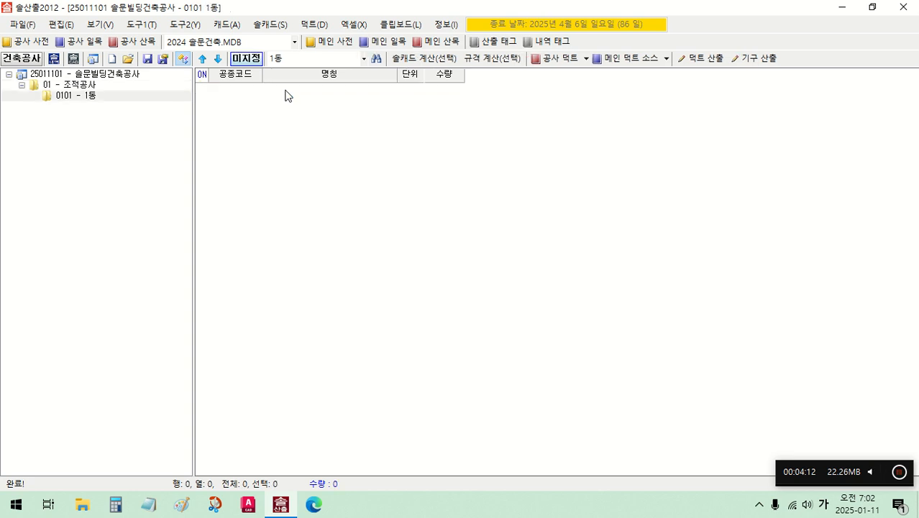
right_click(308, 129)
mouse_move(344, 86)
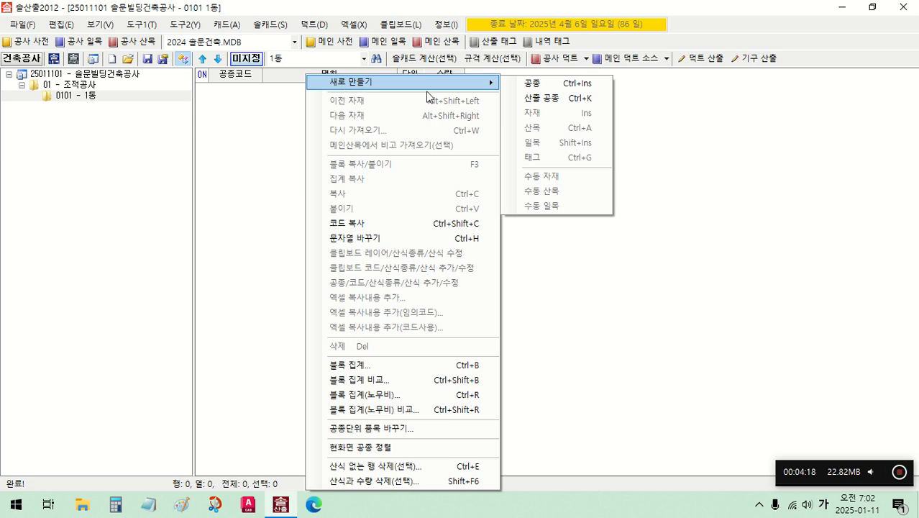
click(554, 105)
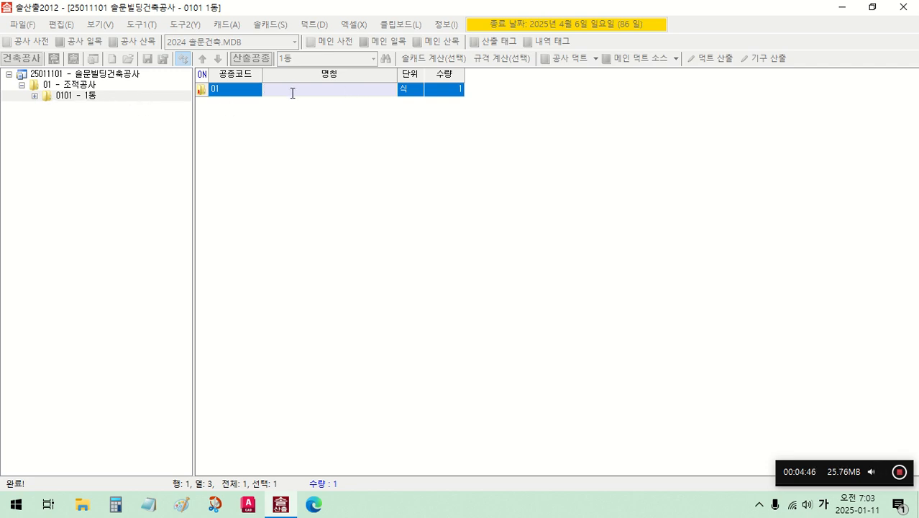
text(1초)
key(Return)
- Open the 1층 work type and bring up the dictionary's 메인 산목, reducing its tree to the categories directly under AR
double_click(292, 93)
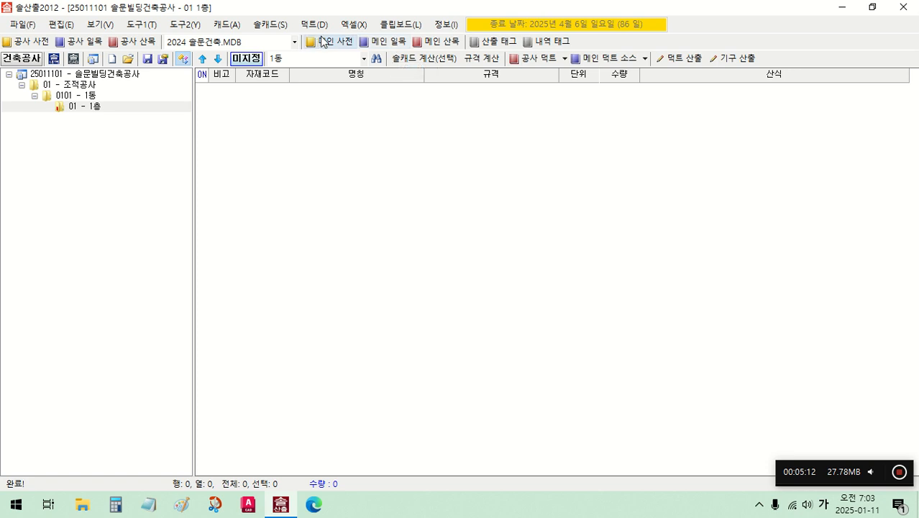
click(440, 44)
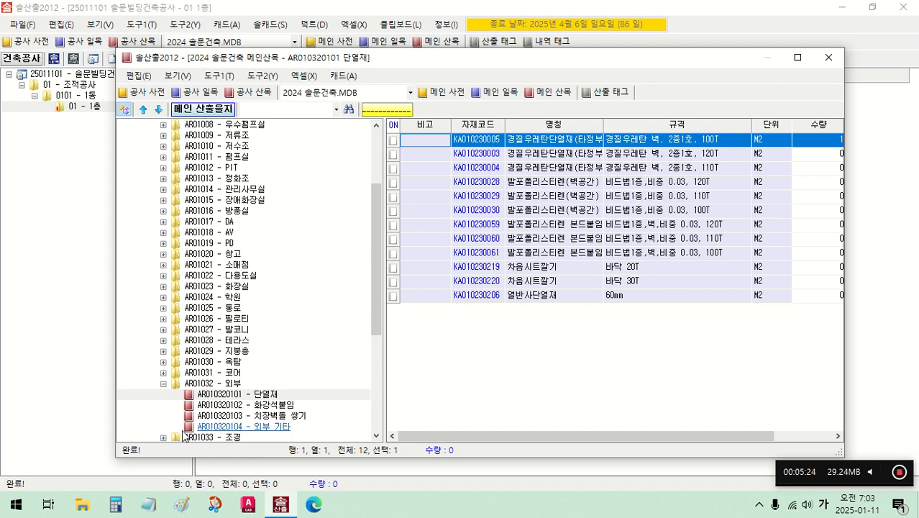
click(163, 383)
scroll(173, 377, up, 4)
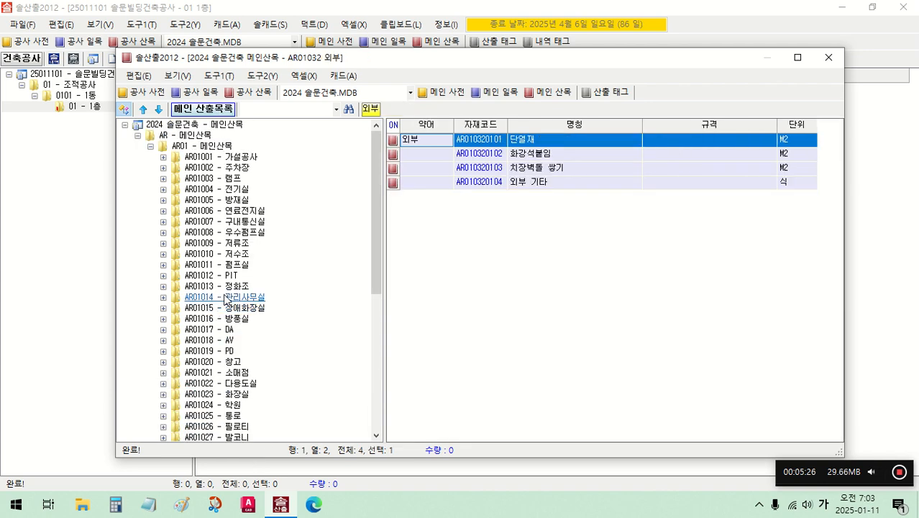
click(150, 147)
click(137, 136)
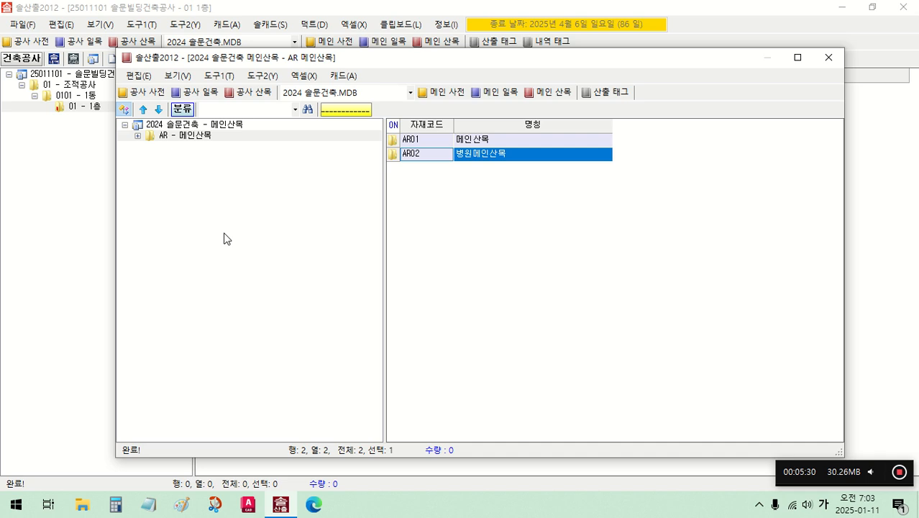
click(491, 138)
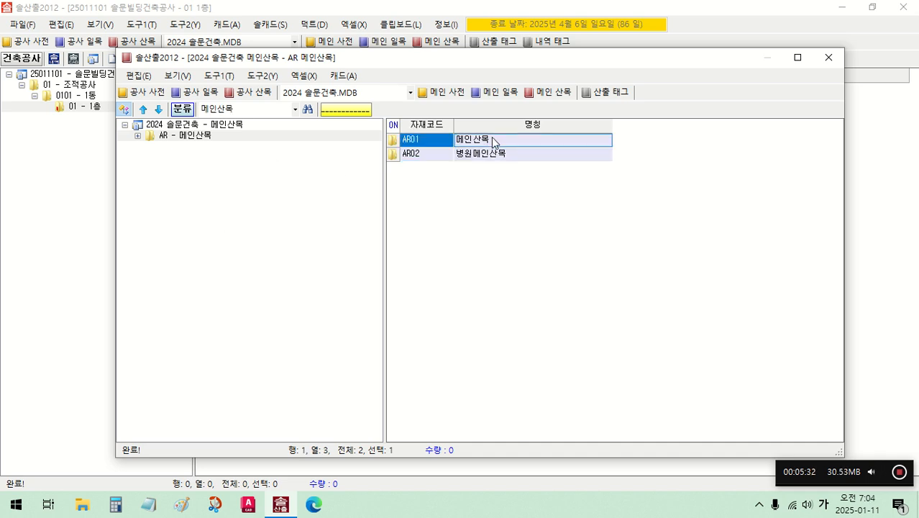
click(137, 135)
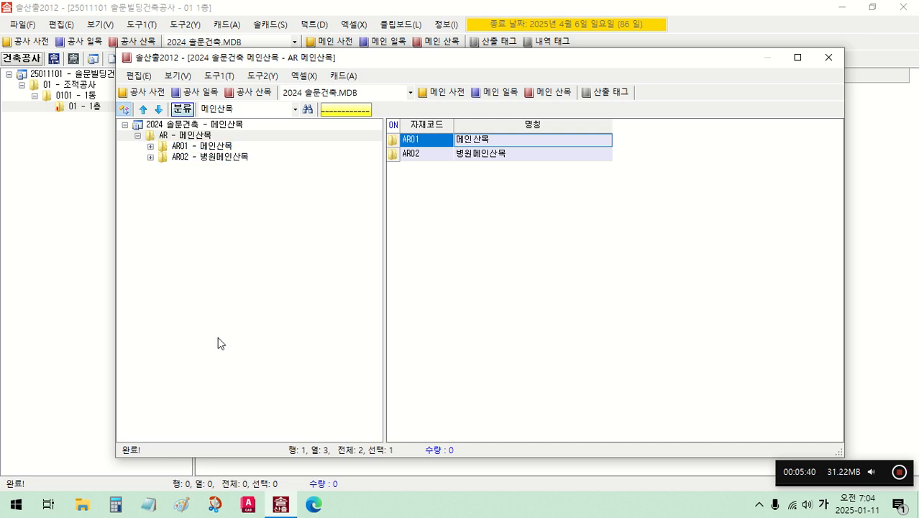
- Examine the room and part categories under AR01 메인산목, especially 침실, 거실, 주방, 부위별 단위세대 and 부위별 기타
click(212, 150)
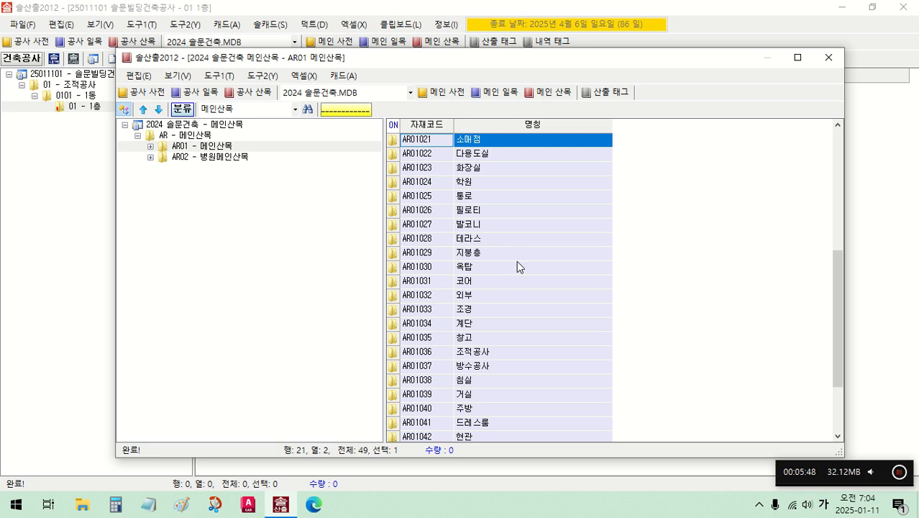
scroll(507, 280, down, 3)
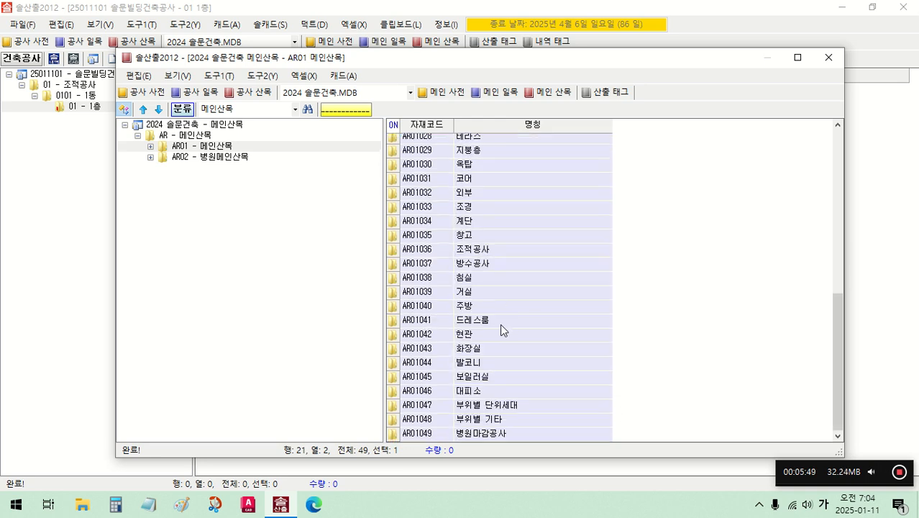
click(497, 407)
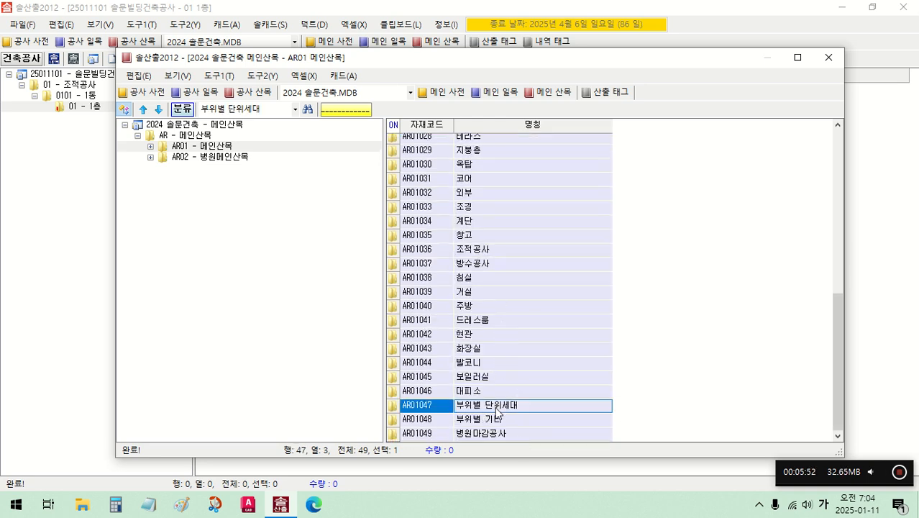
click(496, 419)
click(495, 407)
click(461, 278)
click(463, 292)
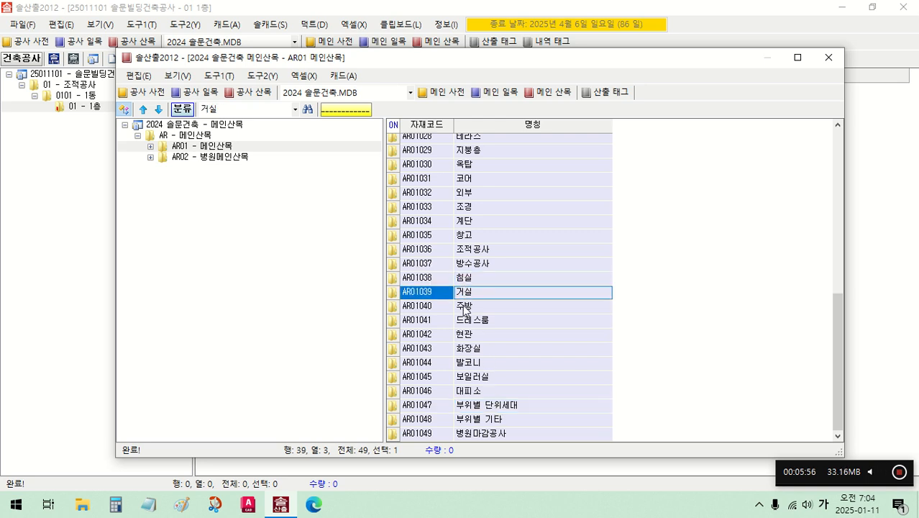
click(464, 307)
click(466, 293)
click(467, 278)
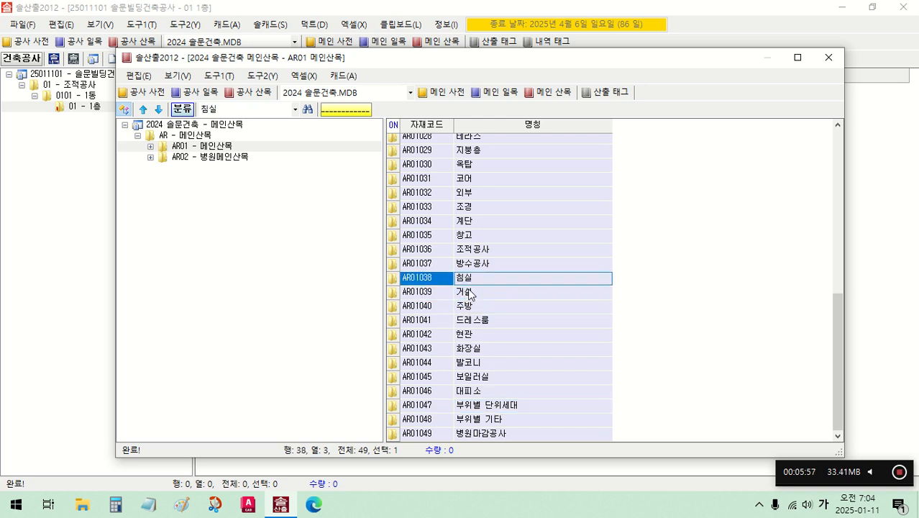
click(502, 407)
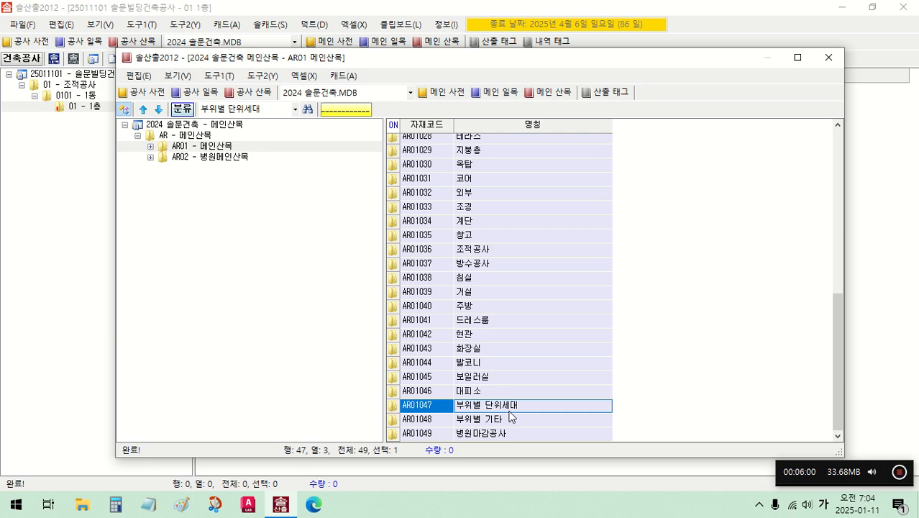
scroll(517, 403, up, 2)
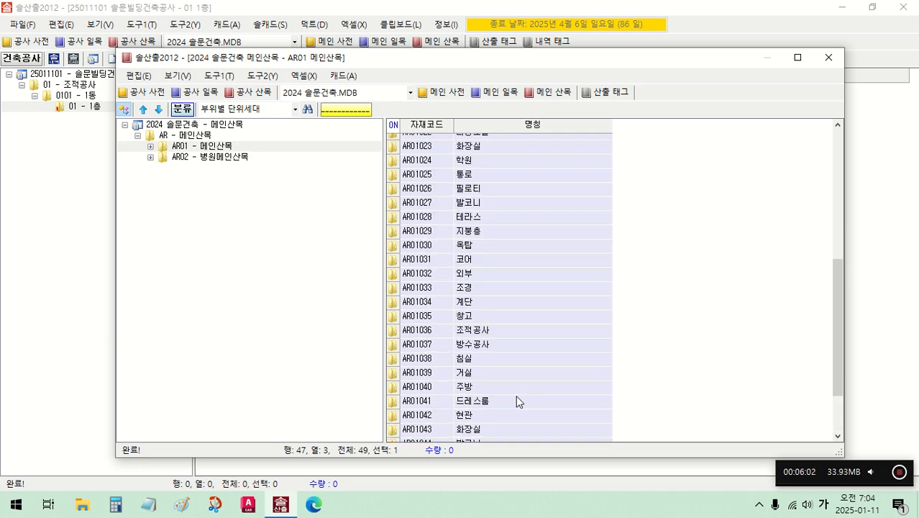
scroll(518, 399, down, 2)
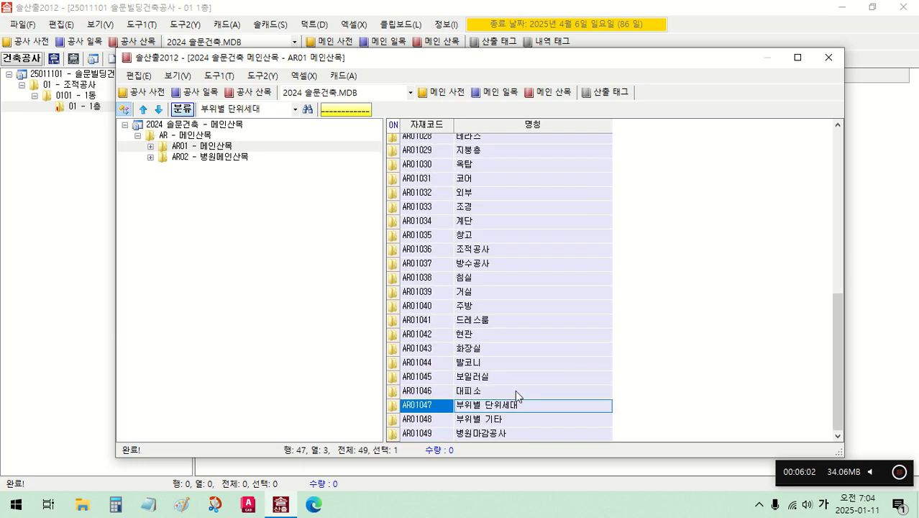
- Open the 침실 category and examine the materials that make up its 판넬히팅 바닥 item, from 지정마루 to 와이어메쉬깔기
double_click(464, 279)
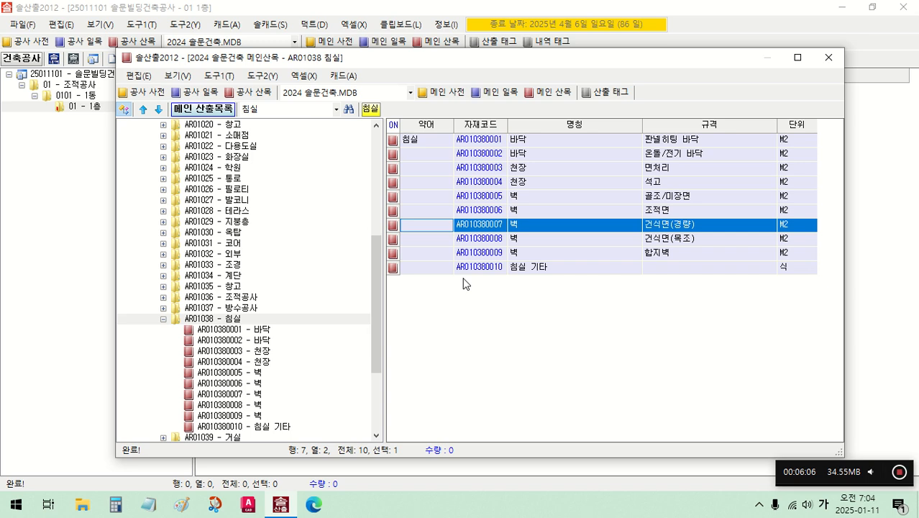
click(532, 142)
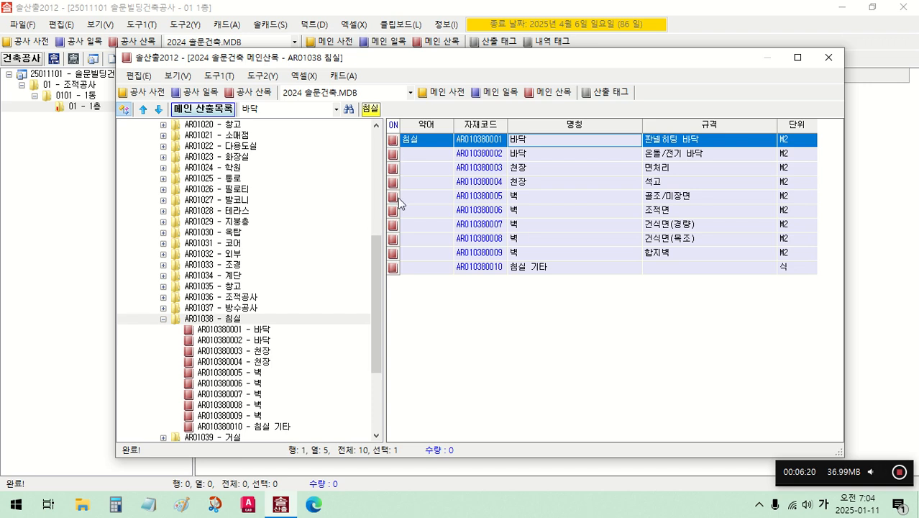
double_click(520, 147)
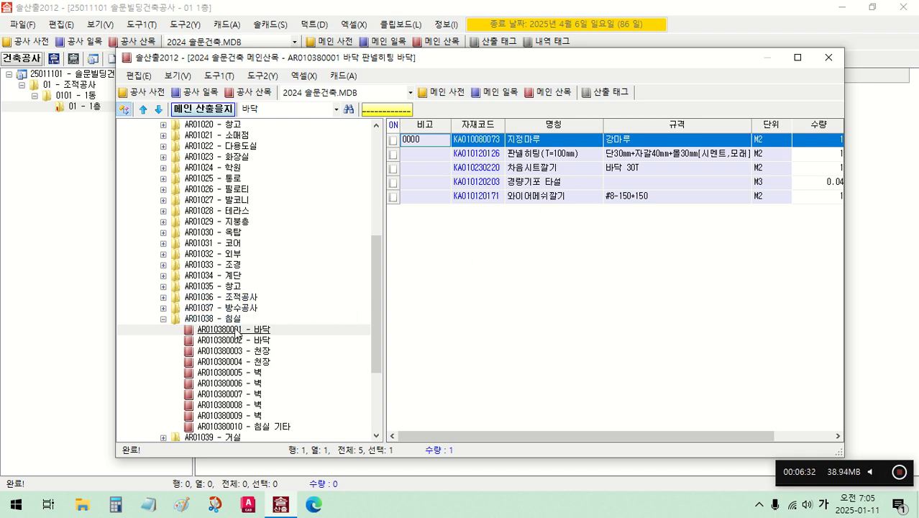
click(230, 320)
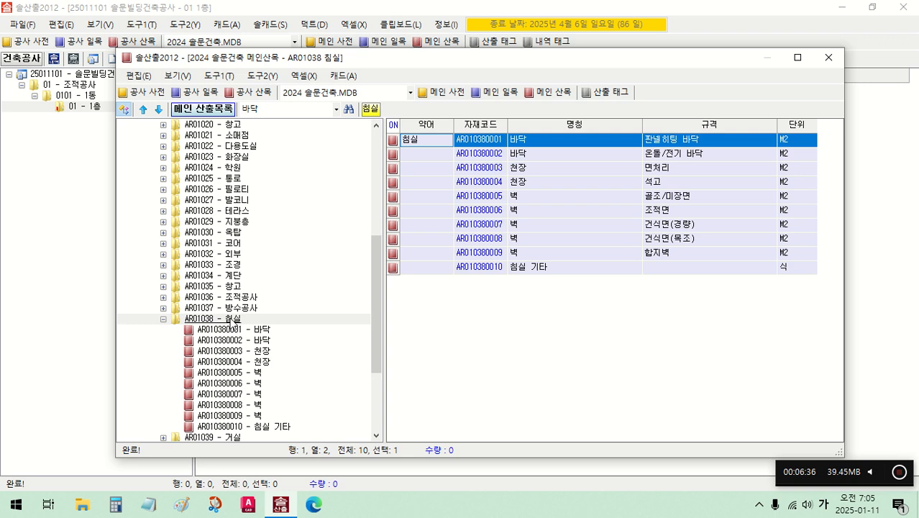
double_click(543, 141)
drag(576, 156, 540, 184)
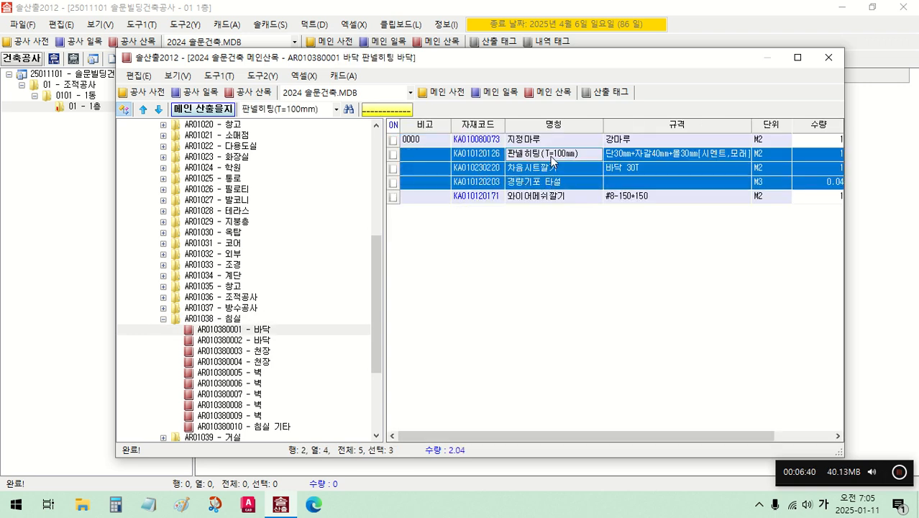
click(551, 156)
click(553, 141)
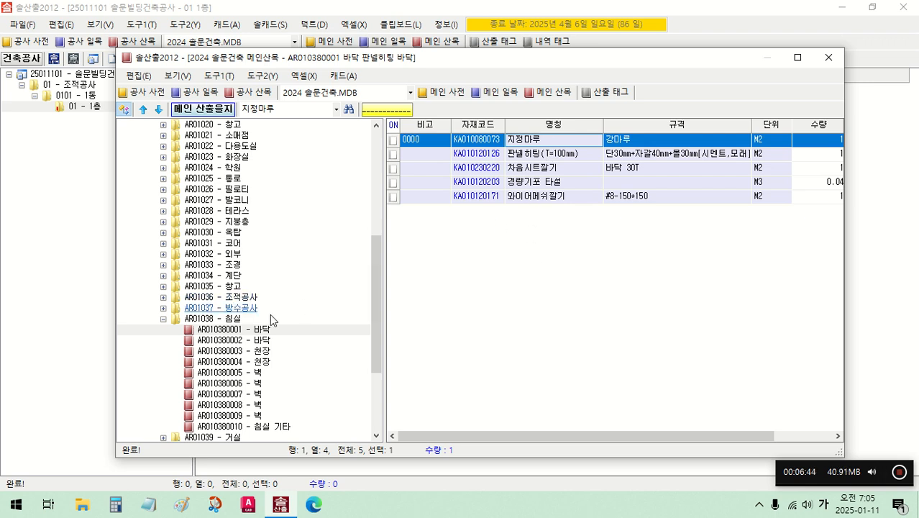
click(571, 153)
click(578, 168)
click(579, 181)
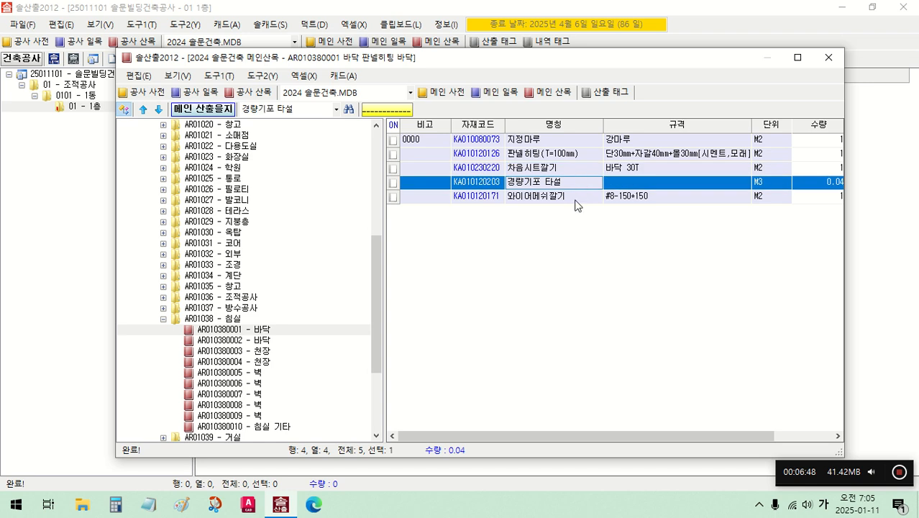
click(575, 197)
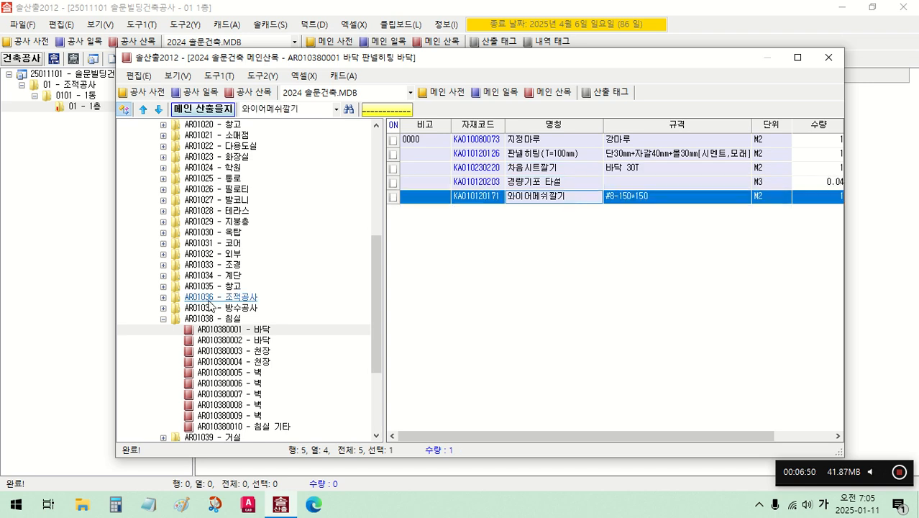
- Return to the 침실 item list and review its 바닥 and 천장 entries with their specifications
click(213, 317)
click(538, 144)
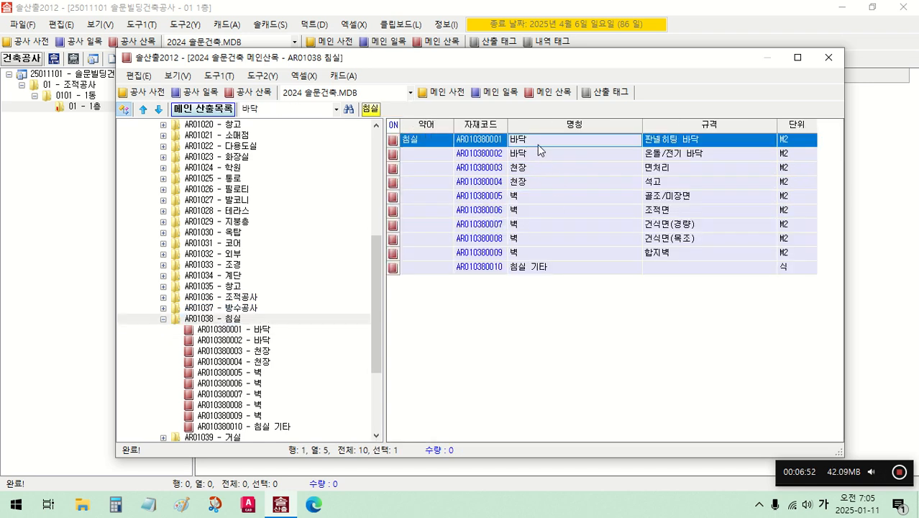
click(538, 153)
click(599, 141)
click(597, 153)
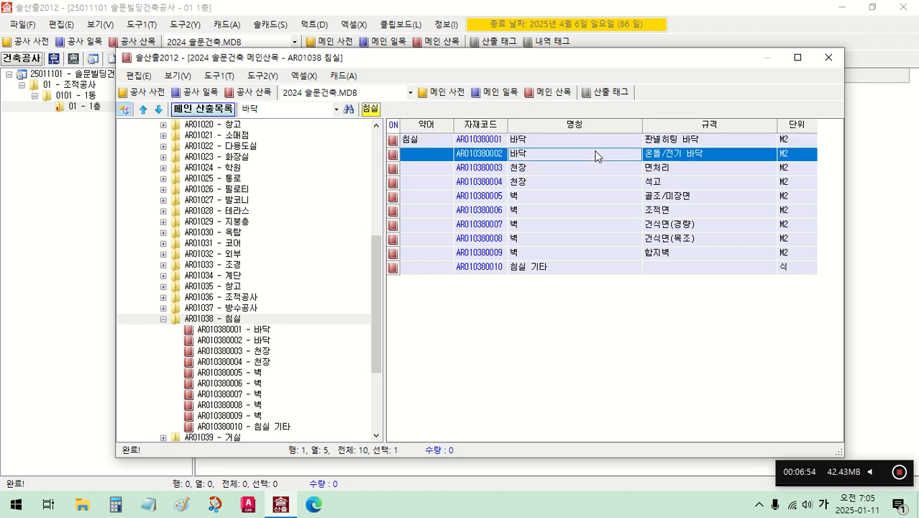
click(580, 167)
click(573, 185)
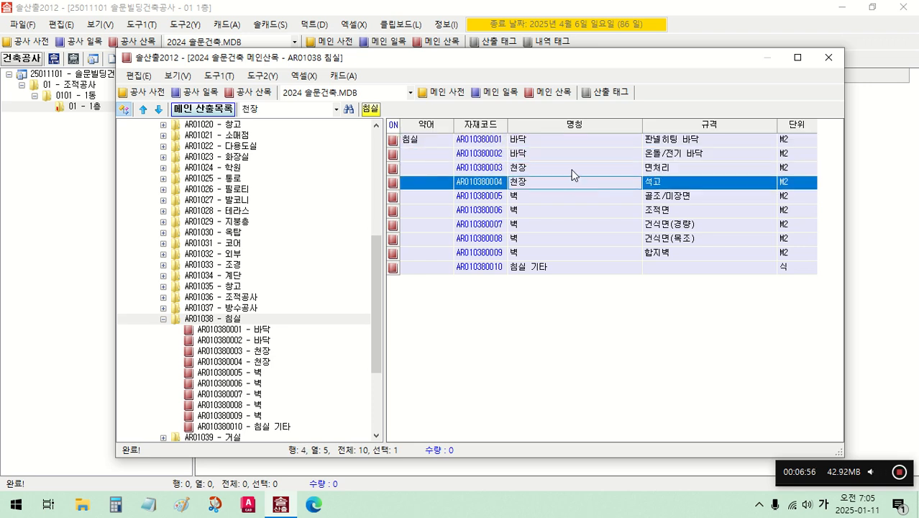
- Send all the 침실 items, from 판넬히팅 바닥 to 침실 기타, from the 메인 산목 to the 1층 takeoff sheet
click(572, 170)
click(567, 183)
click(544, 143)
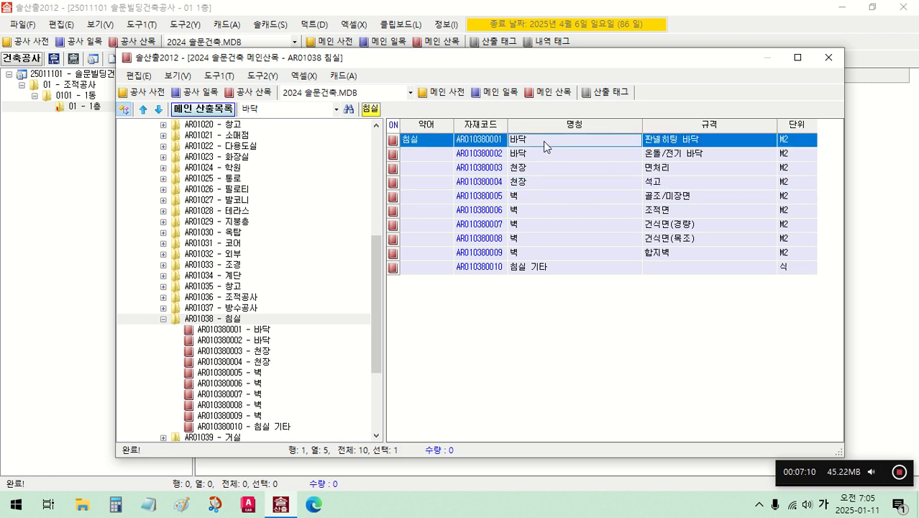
drag(543, 141, 512, 302)
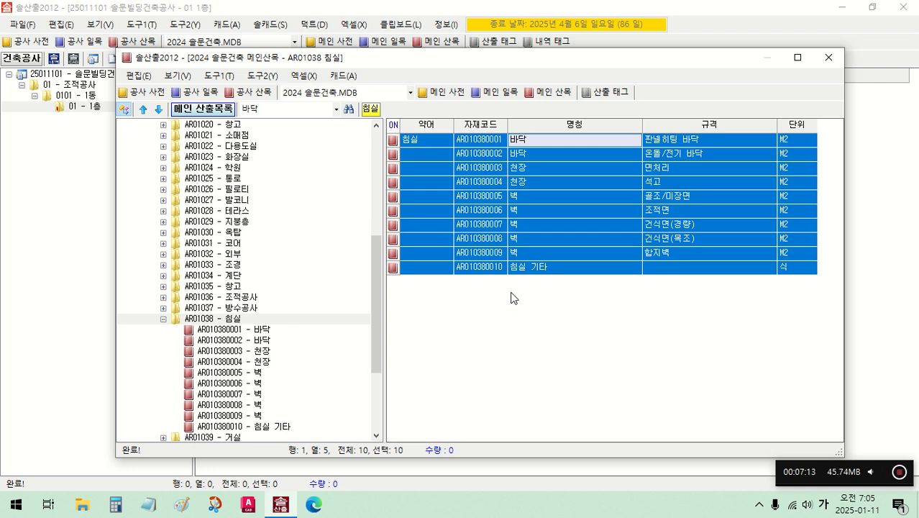
right_click(481, 170)
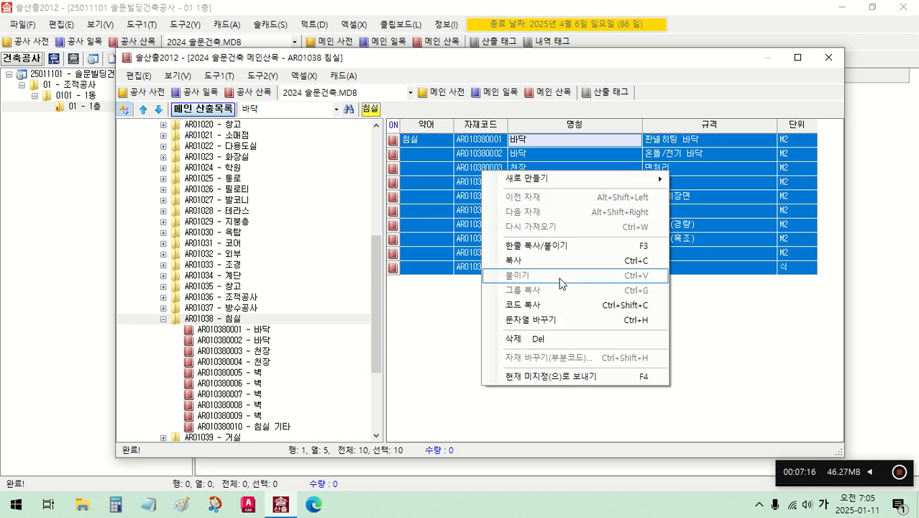
click(610, 372)
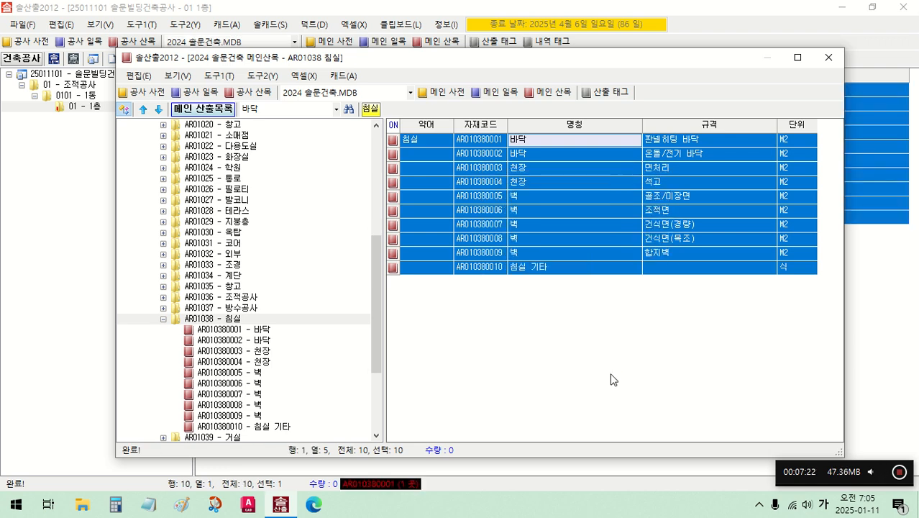
click(829, 57)
- Check the items on the 1층 sheet against the 침실 list in the 메인 산목
click(489, 173)
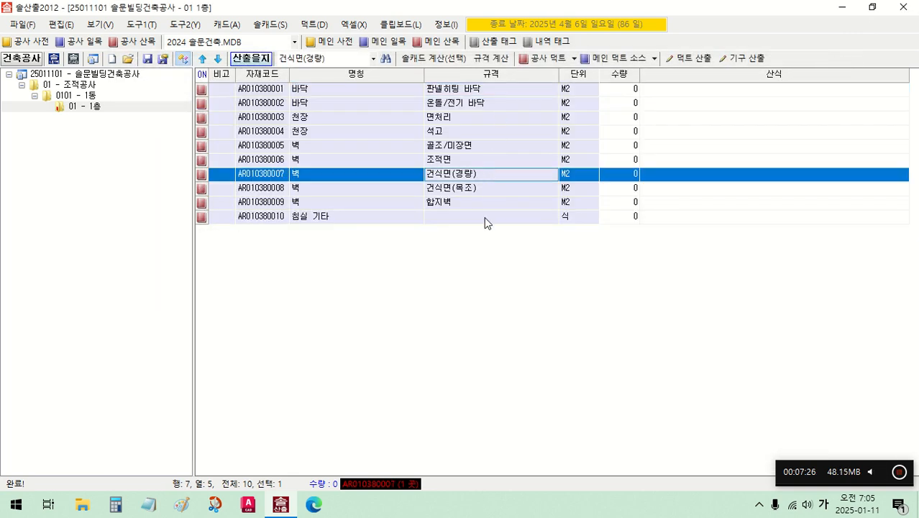
click(440, 41)
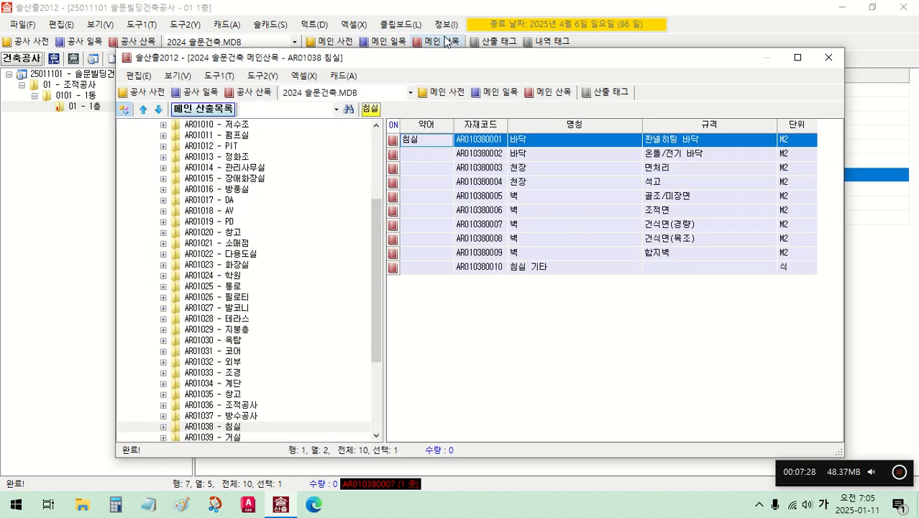
click(837, 59)
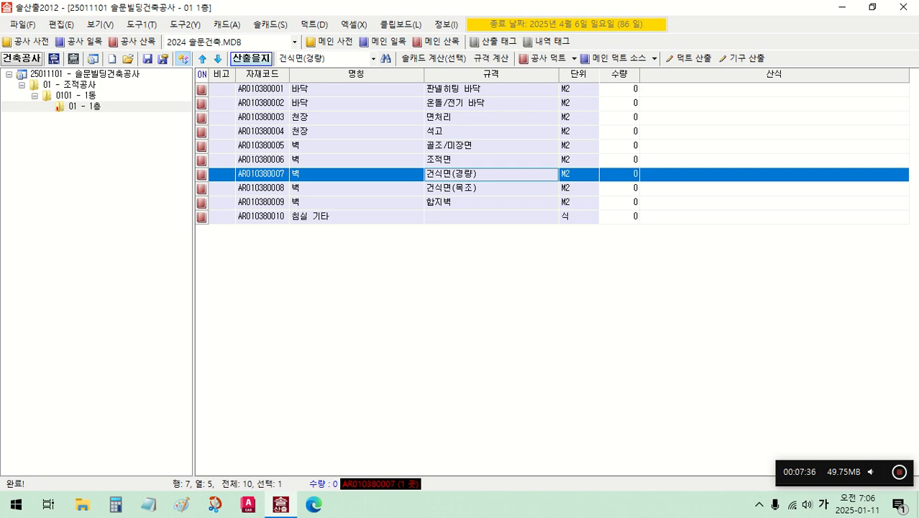
click(365, 206)
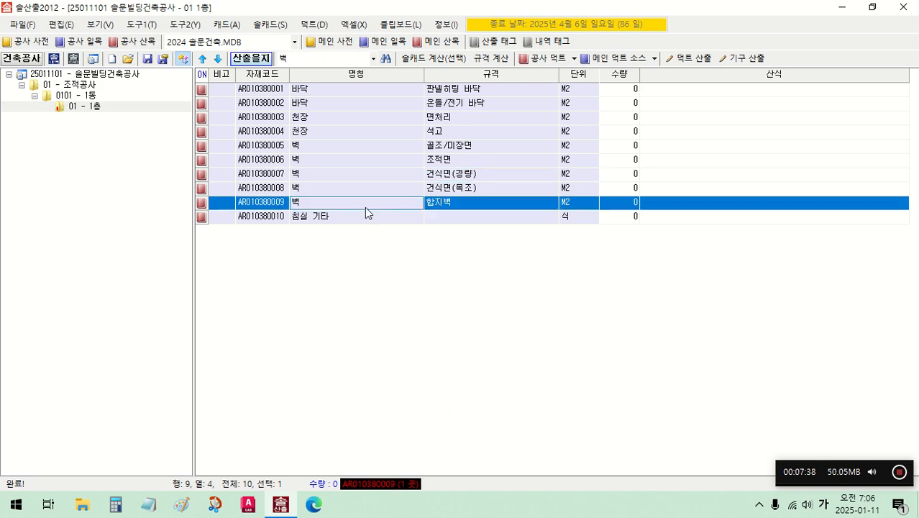
- Open the 판넬히팅 바닥 item on the 1층 sheet and examine its materials' formulas and units, especially 경량기포 타설 and 와이어메쉬깔기
click(341, 89)
double_click(340, 89)
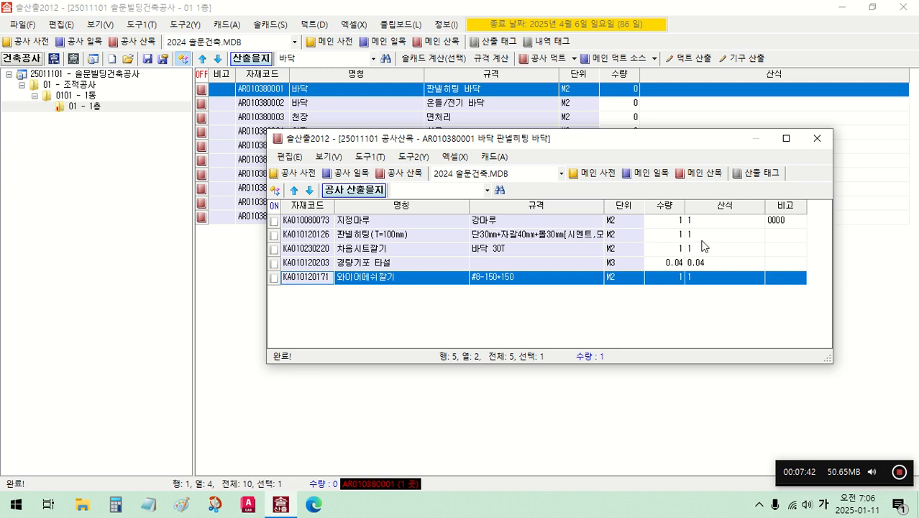
click(661, 223)
click(692, 224)
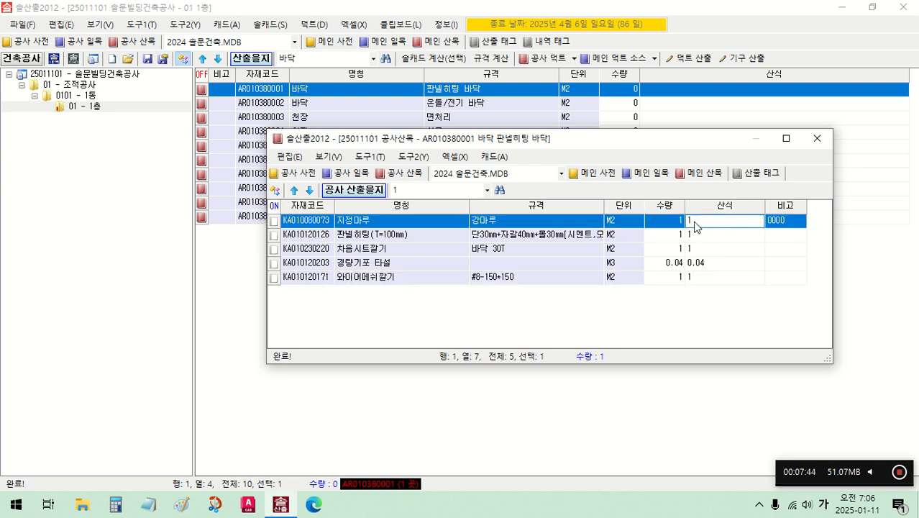
click(697, 244)
click(701, 266)
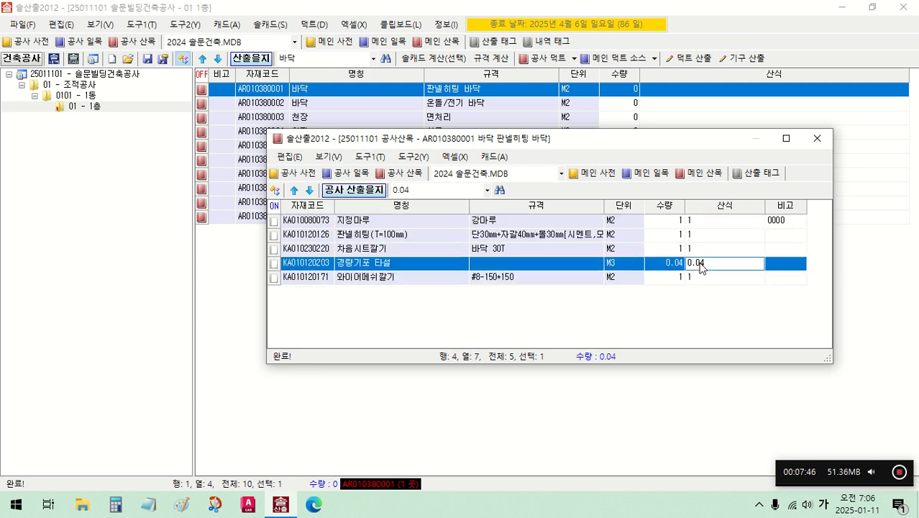
click(357, 260)
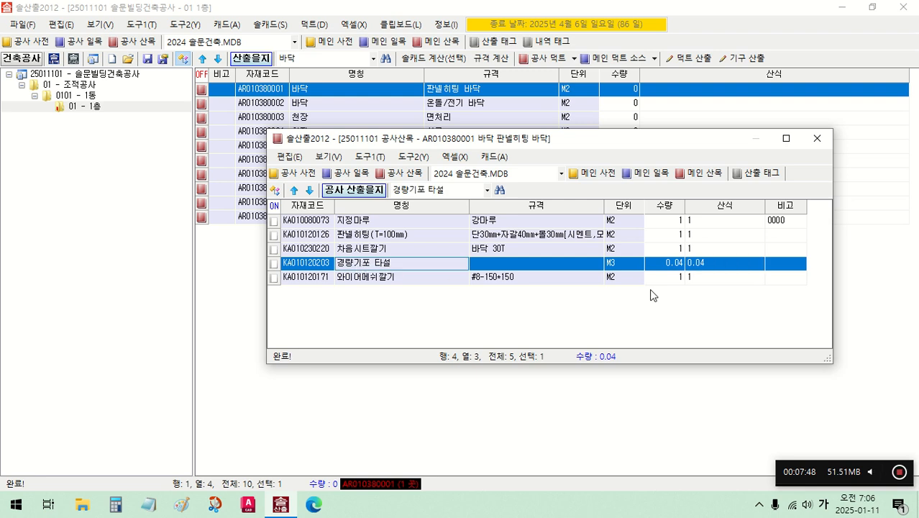
click(704, 268)
click(611, 266)
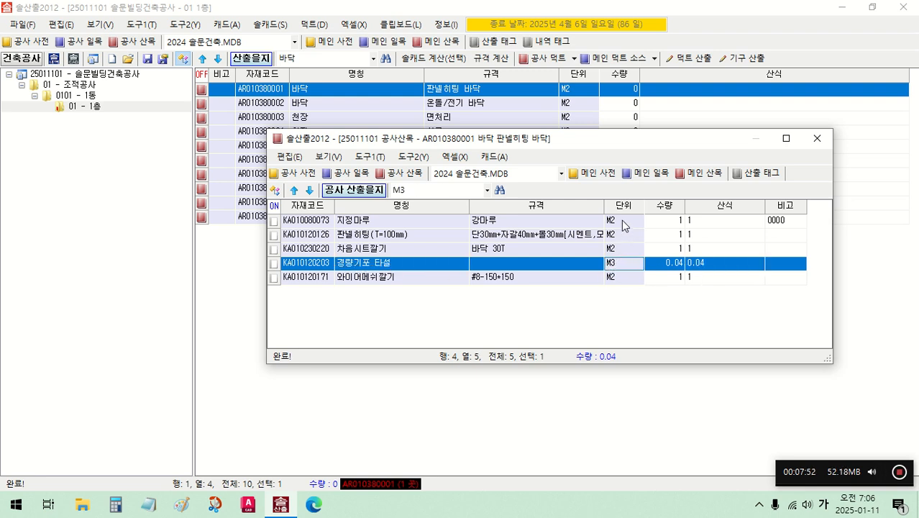
click(617, 282)
click(692, 280)
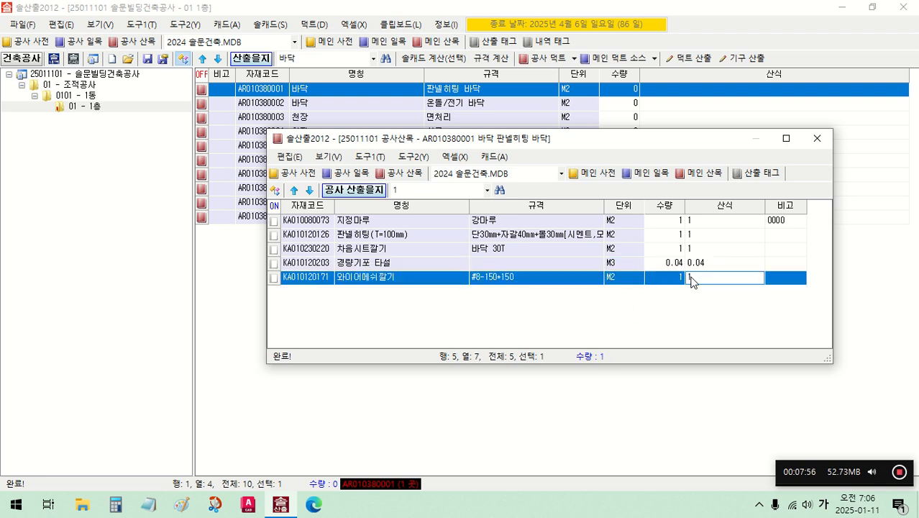
click(695, 222)
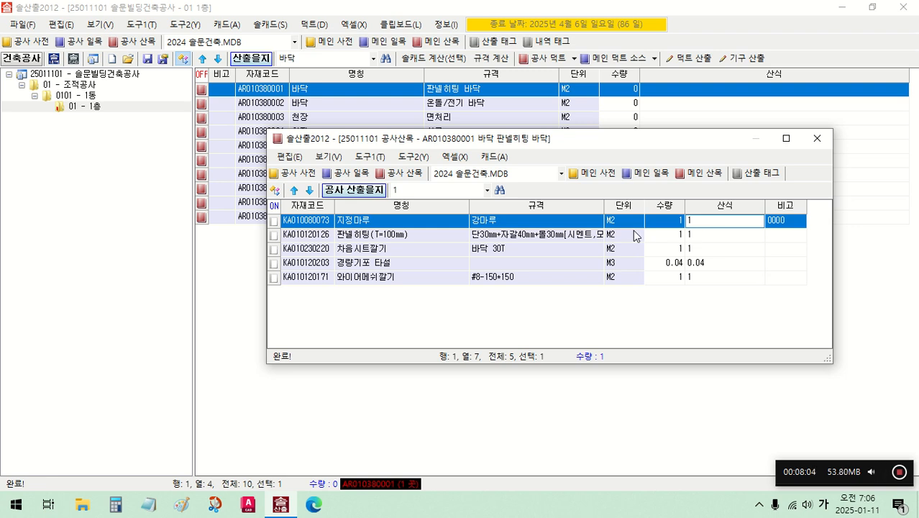
- Review the specifications of the 판넬히팅 바닥 materials from 지정마루 to 와이어메쉬깔기, and return to the 1층 sheet
click(579, 220)
click(571, 235)
click(565, 248)
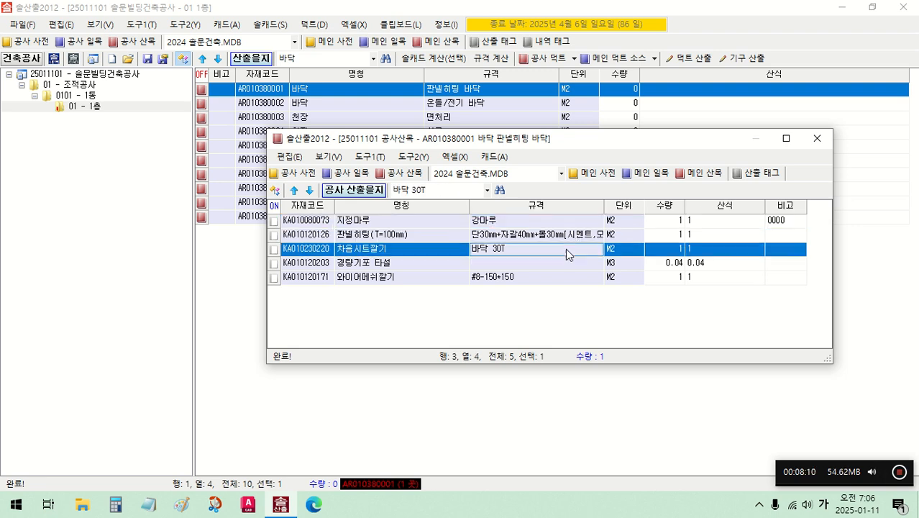
click(564, 262)
click(564, 277)
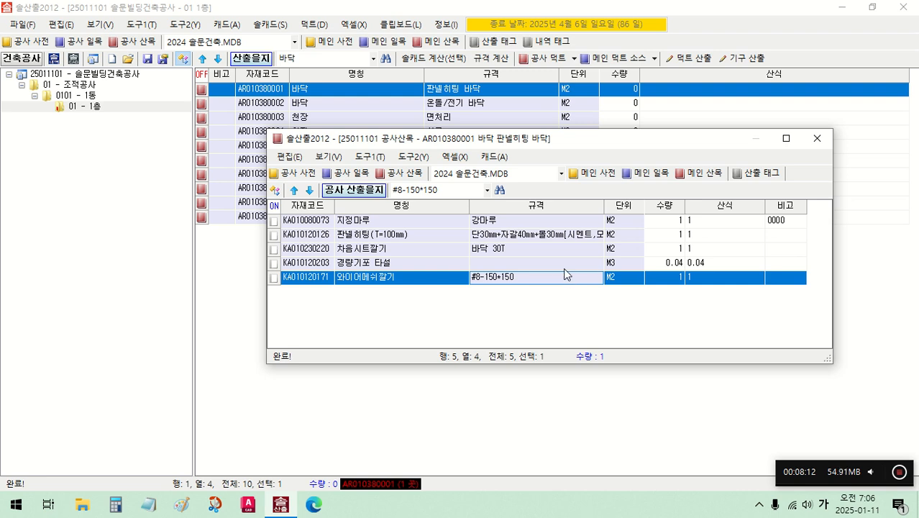
click(580, 220)
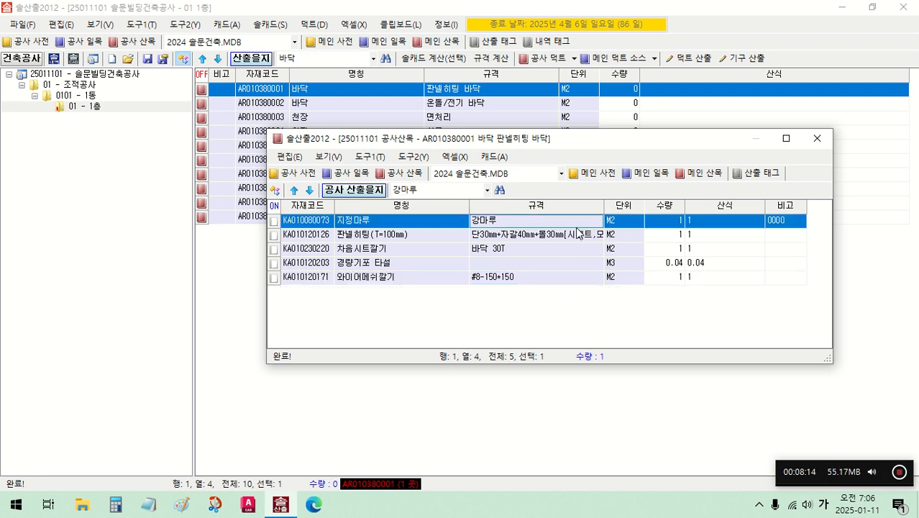
click(577, 235)
click(575, 248)
click(573, 263)
click(573, 279)
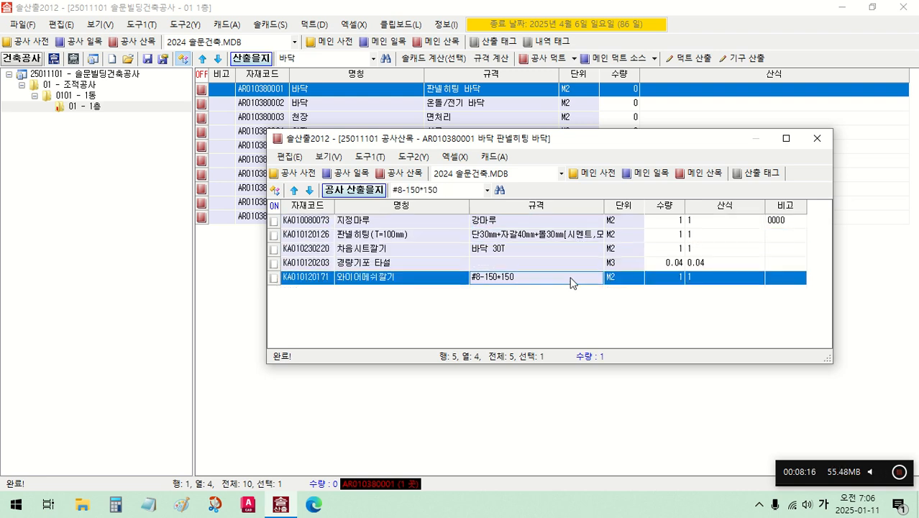
click(819, 139)
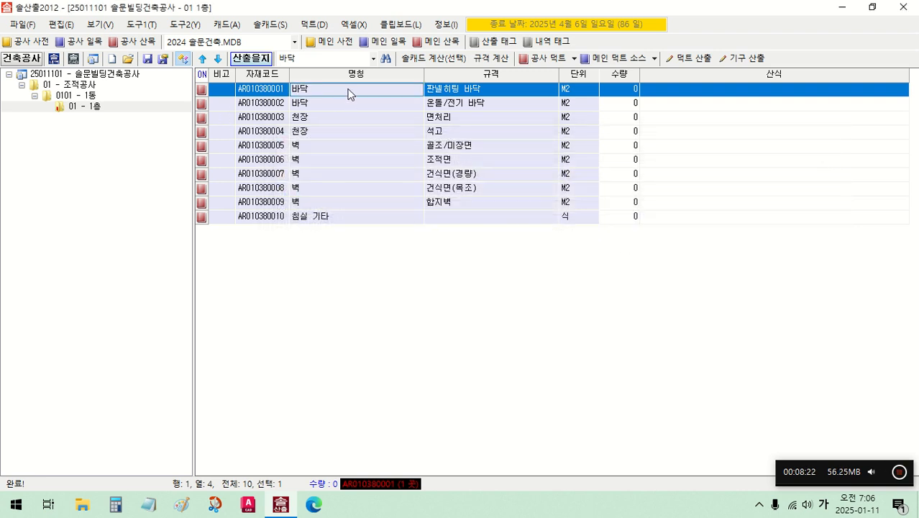
- Review the 바닥, 천장 and 벽 items on the 1층 sheet, from 판넬히팅 바닥 through 합지벽
click(352, 103)
click(356, 92)
click(361, 105)
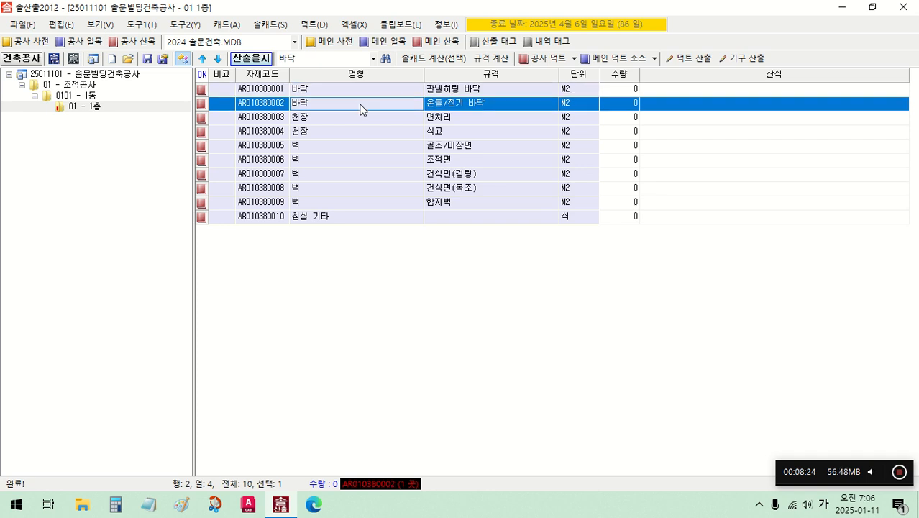
click(360, 117)
click(360, 134)
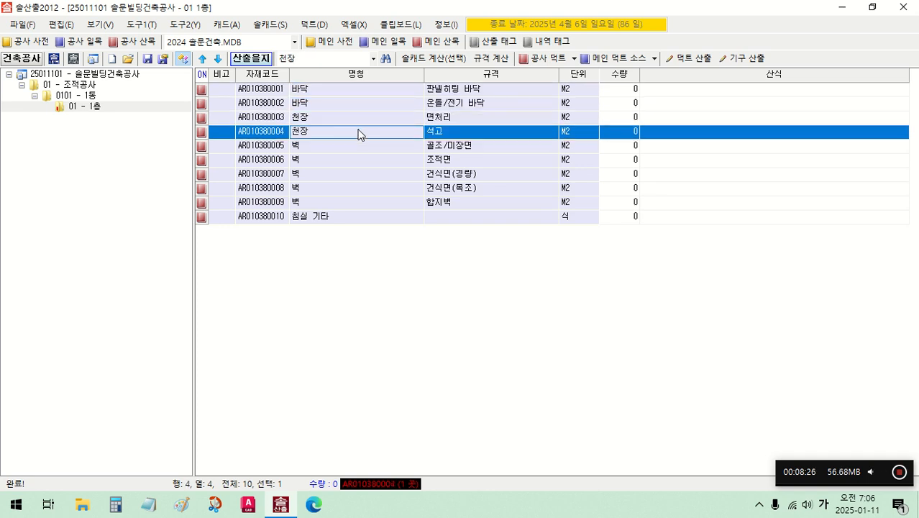
click(359, 146)
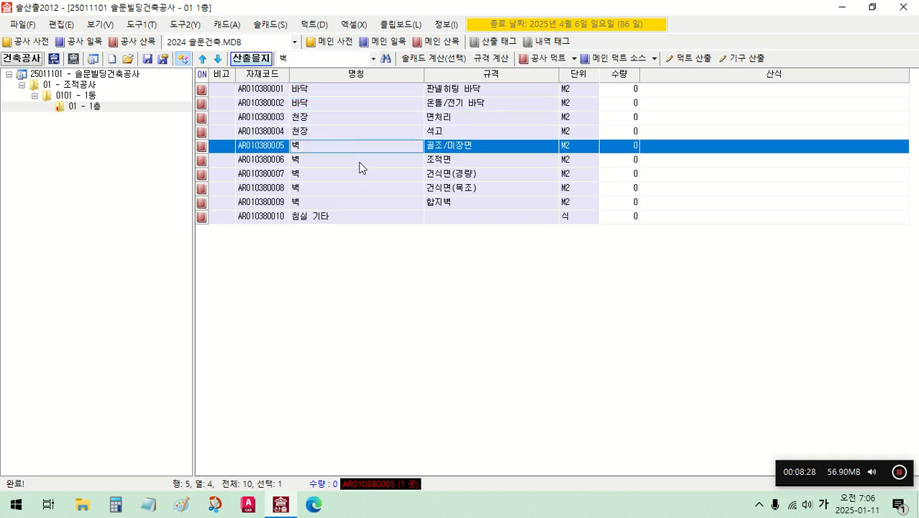
click(361, 162)
click(359, 177)
click(358, 192)
click(355, 204)
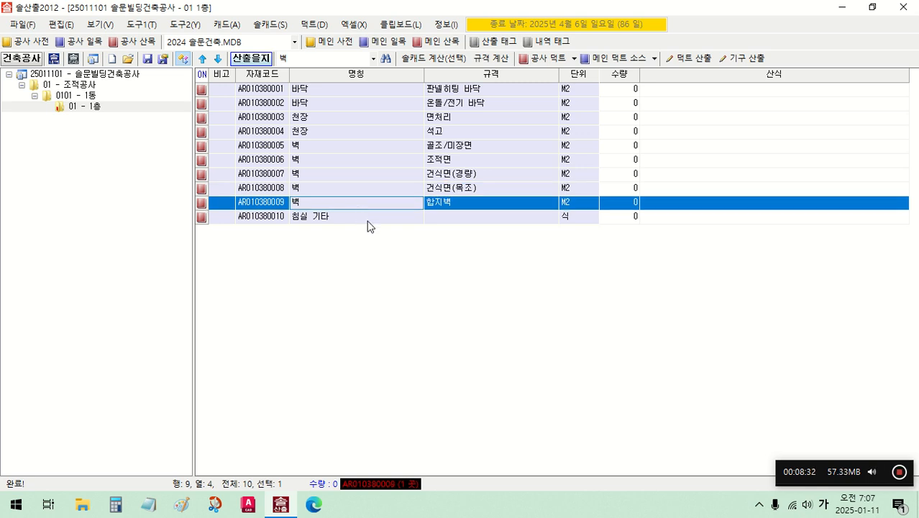
- Copy all the materials inside 침실 기타, from 합성수지걸레받이 to 재료분리대(바닥), and paste them into the 1층 sheet below that item
double_click(331, 216)
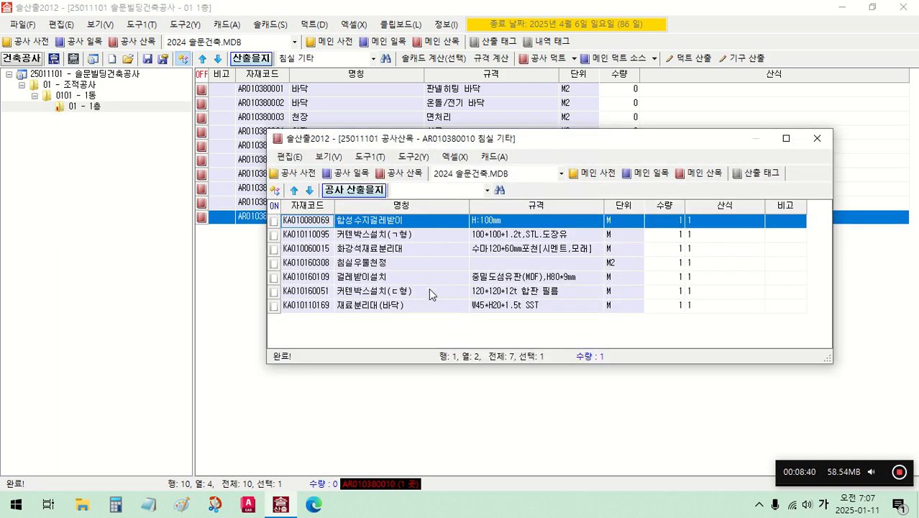
drag(435, 223, 433, 316)
right_click(424, 252)
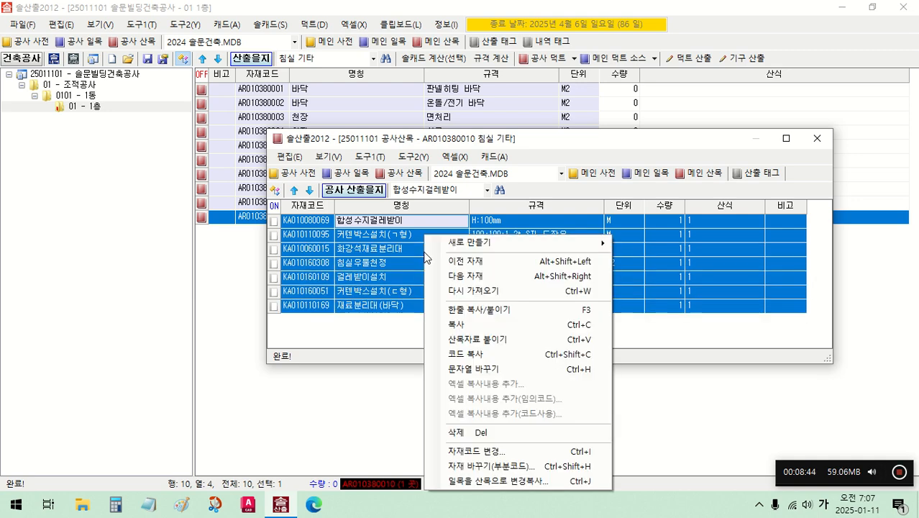
click(446, 326)
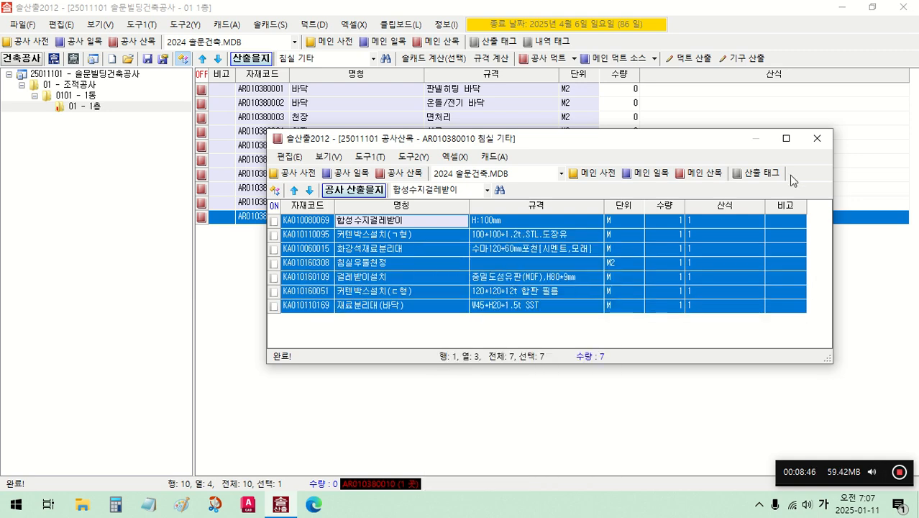
click(817, 138)
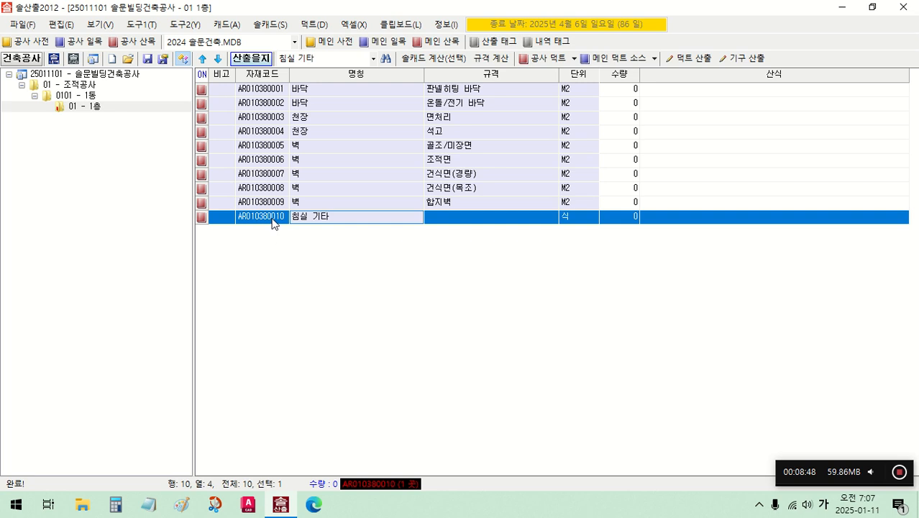
click(273, 217)
right_click(274, 221)
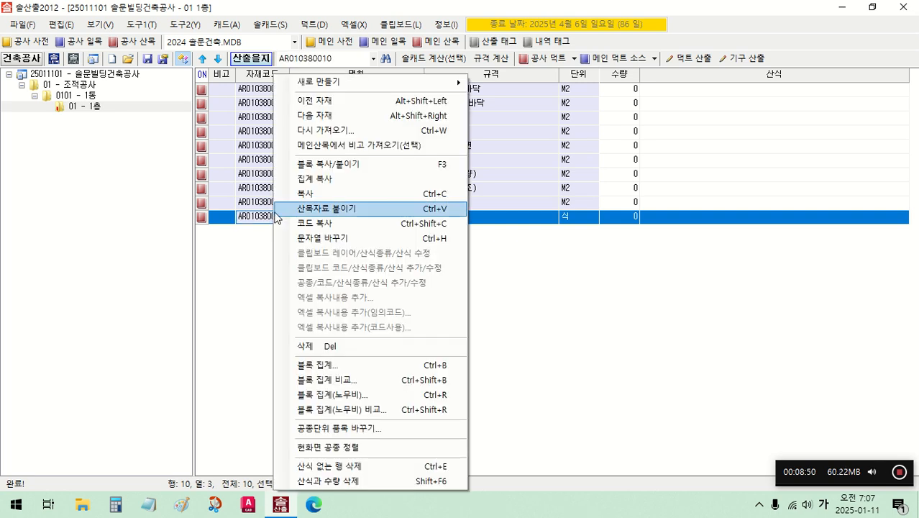
click(335, 209)
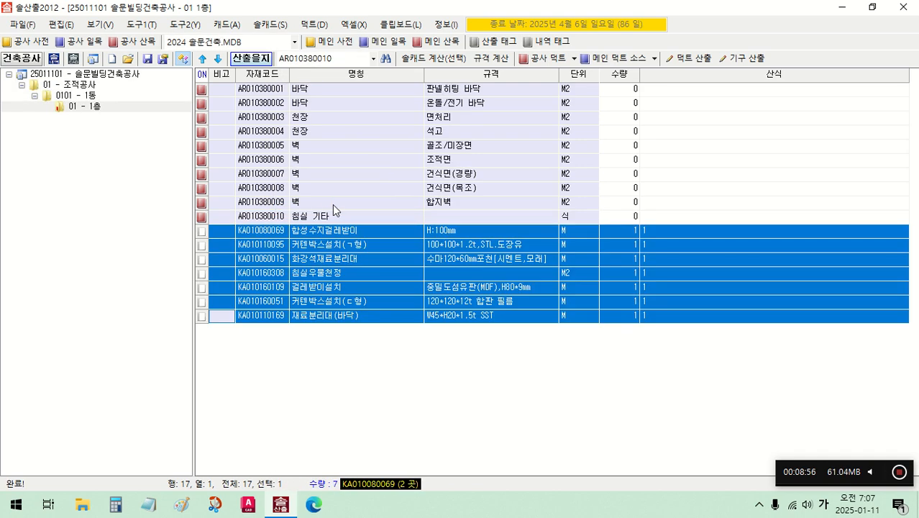
- Compare the materials inside 침실 기타 with the rows pasted below it on the 1층 sheet
click(325, 219)
double_click(325, 220)
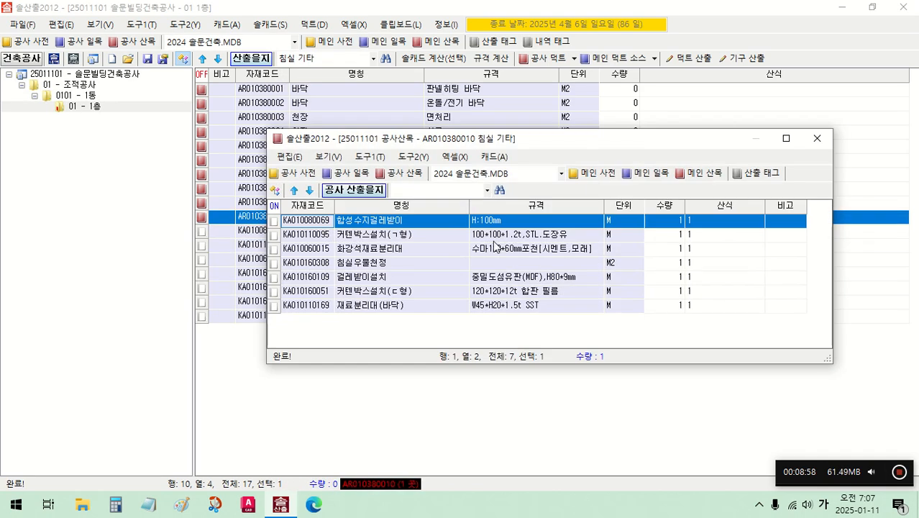
click(817, 139)
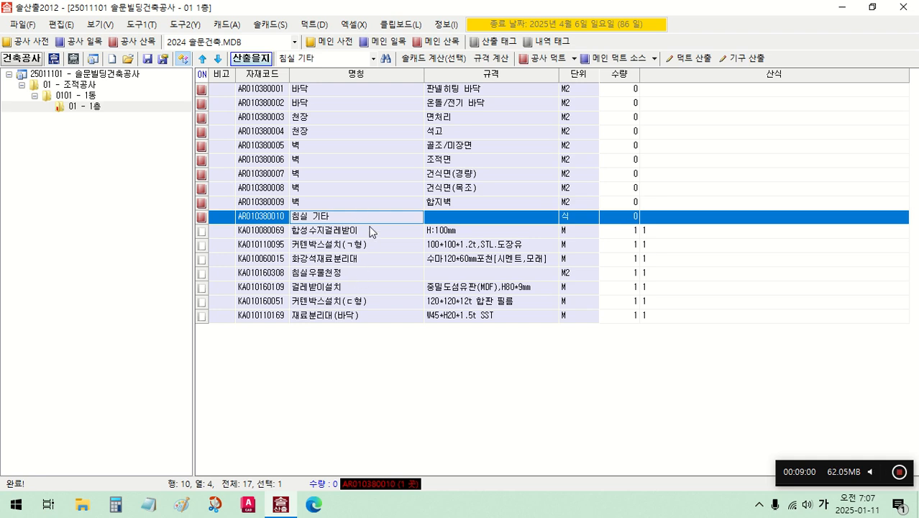
drag(363, 230, 361, 357)
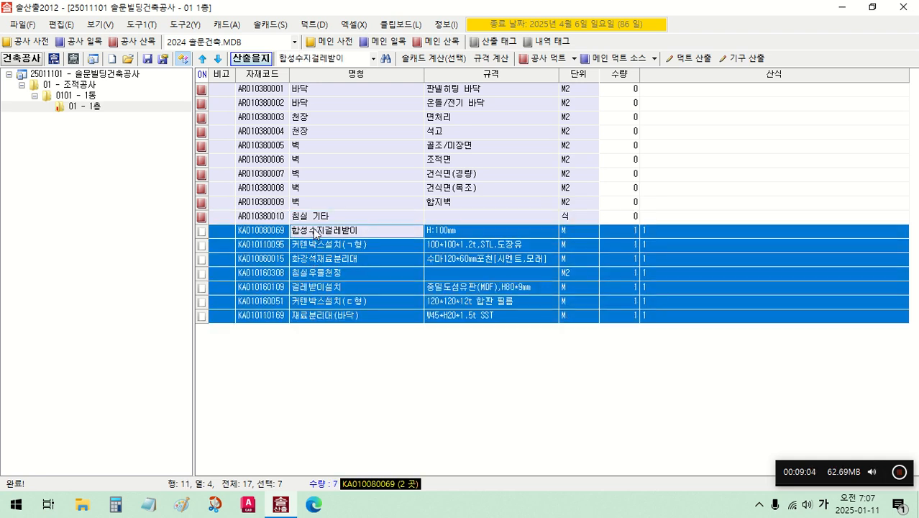
- Delete the 침실 기타 row from the 1층 sheet
click(317, 218)
right_click(318, 220)
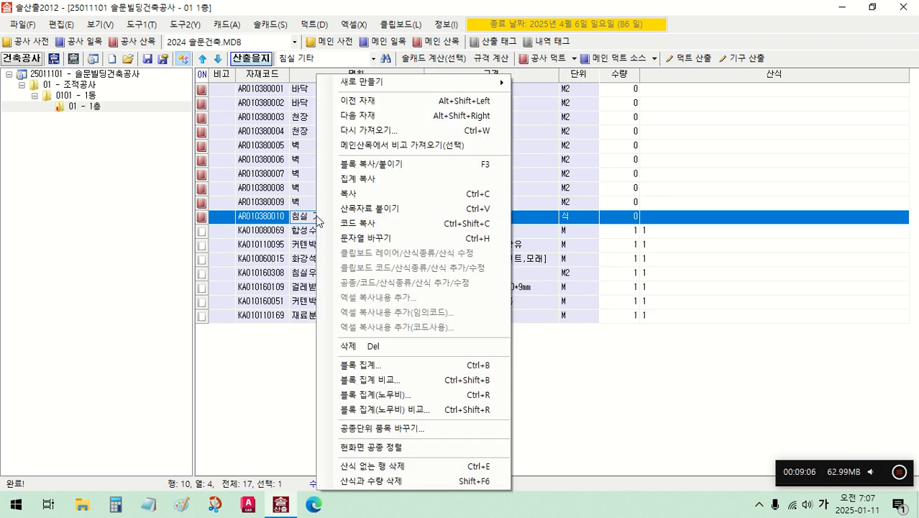
click(363, 350)
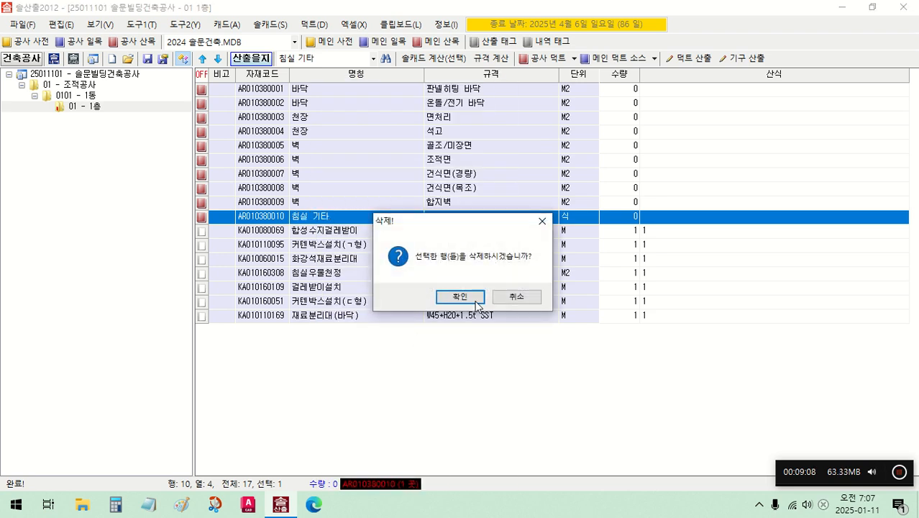
click(464, 294)
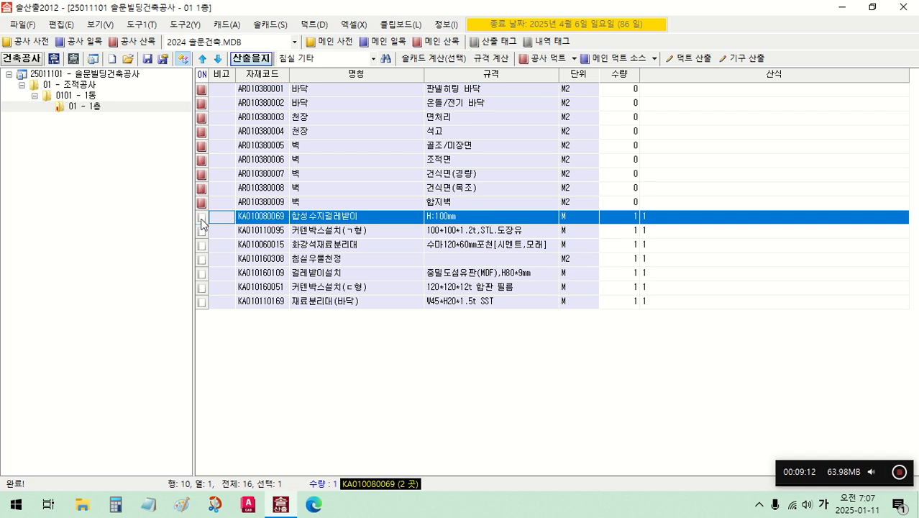
- Review the 합성수지걸레받이 and 커텐박스설치(ㄱ형) rows and look at the materials inside the 판넬히팅 바닥 item
click(315, 220)
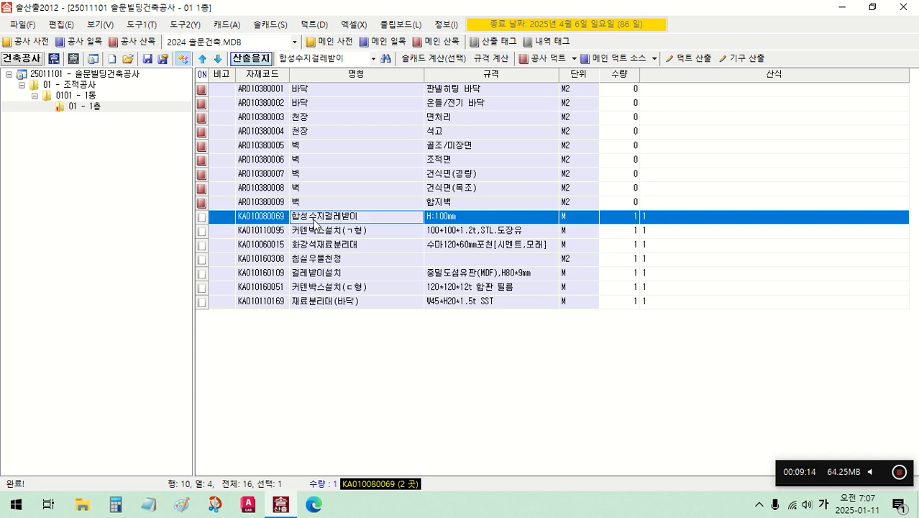
click(323, 225)
click(323, 220)
click(333, 231)
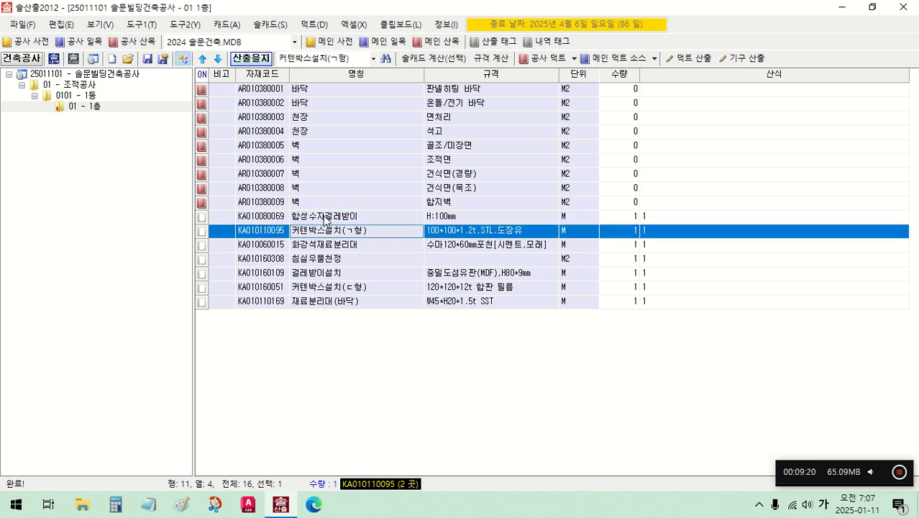
click(325, 220)
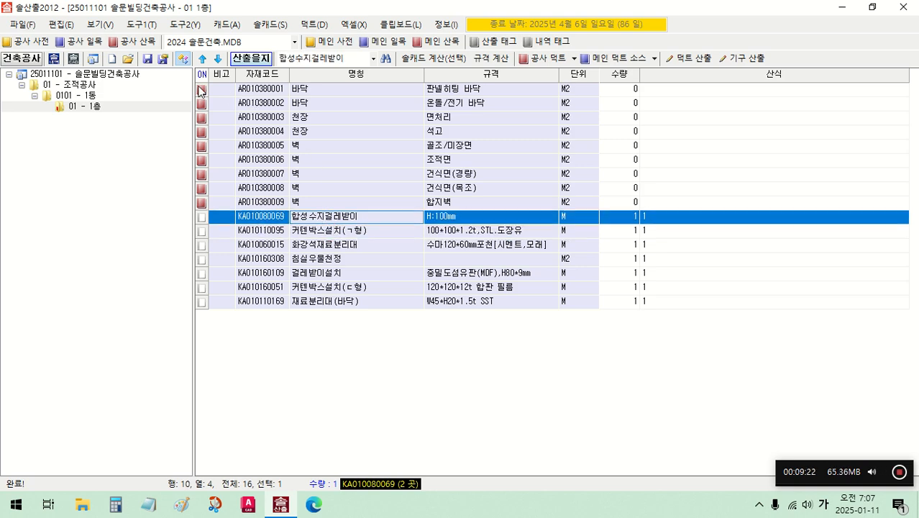
double_click(318, 89)
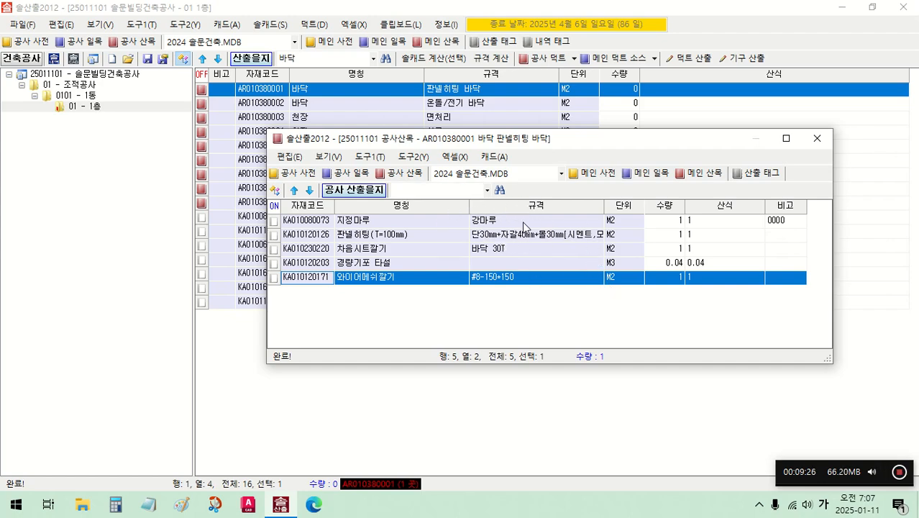
click(817, 138)
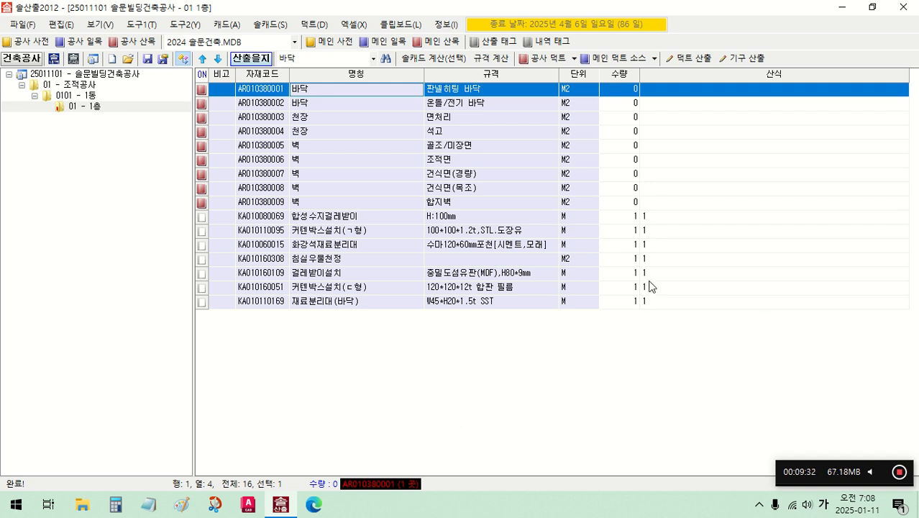
- Clear the formulas and quantities of all rows on the 1층 sheet
click(681, 137)
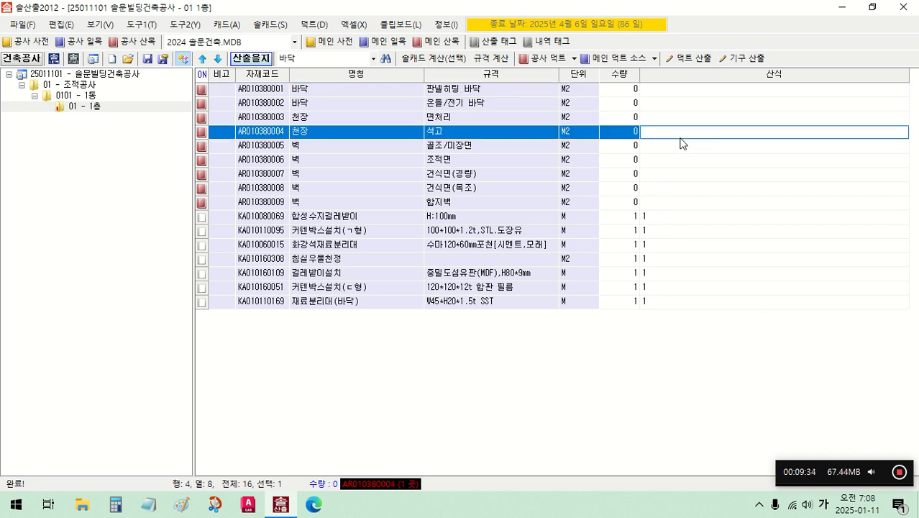
click(692, 93)
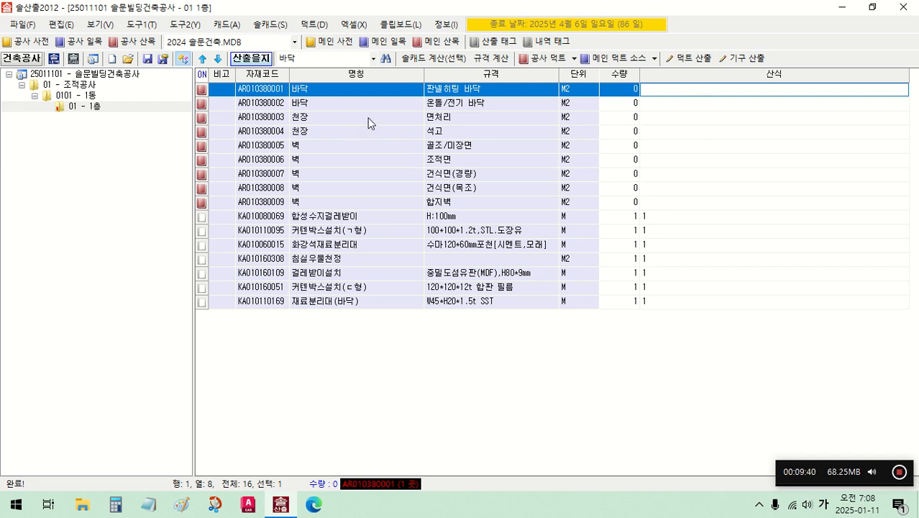
click(437, 135)
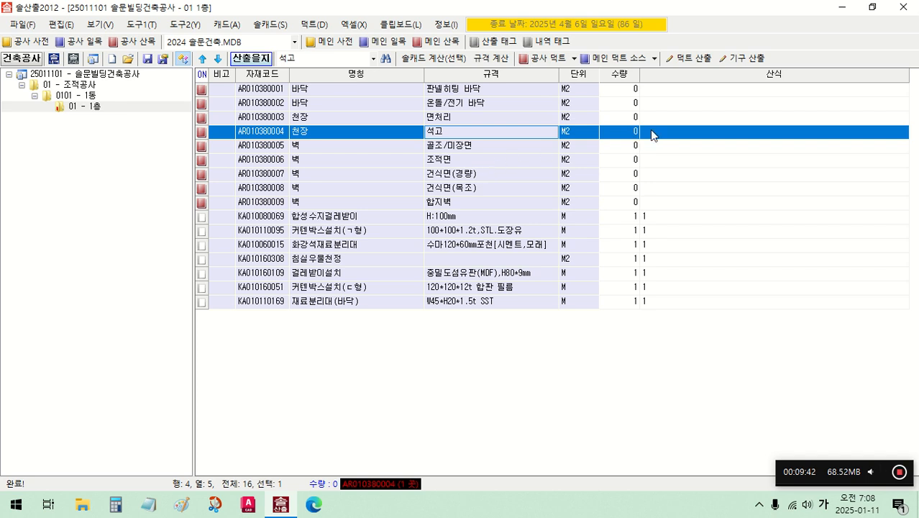
click(676, 111)
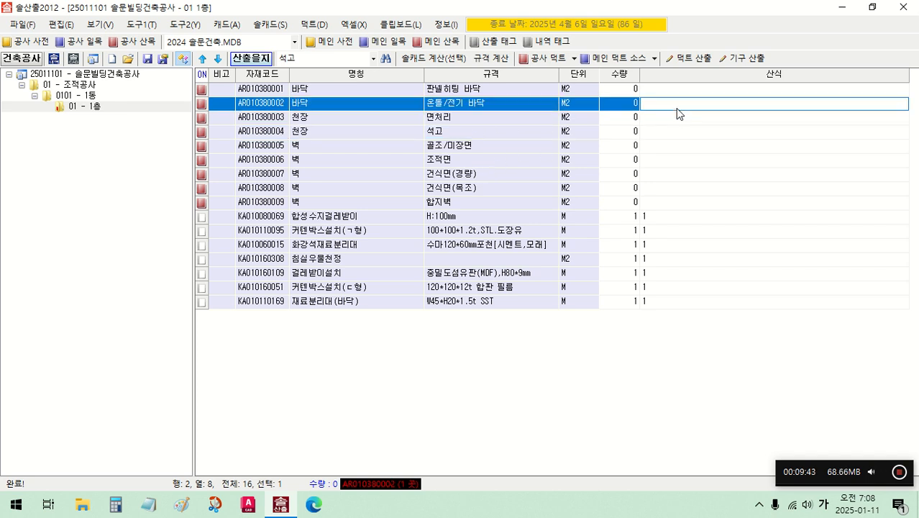
right_click(466, 153)
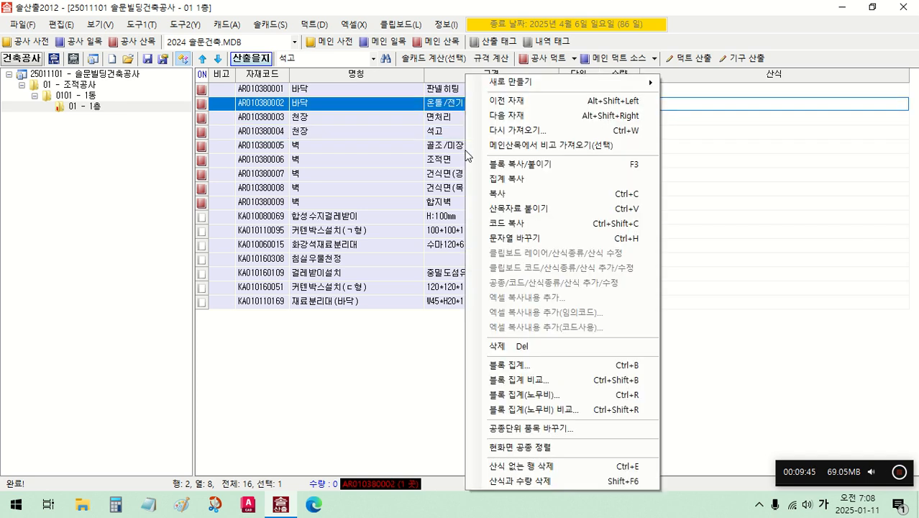
click(522, 481)
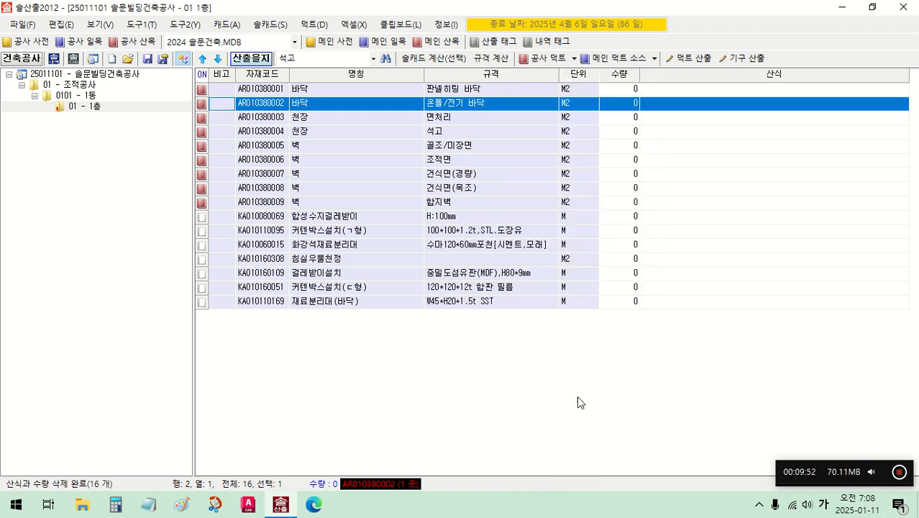
- Check the 산식 cells of the 1층 sheet and run 산식과 수량 삭제 once more
click(681, 95)
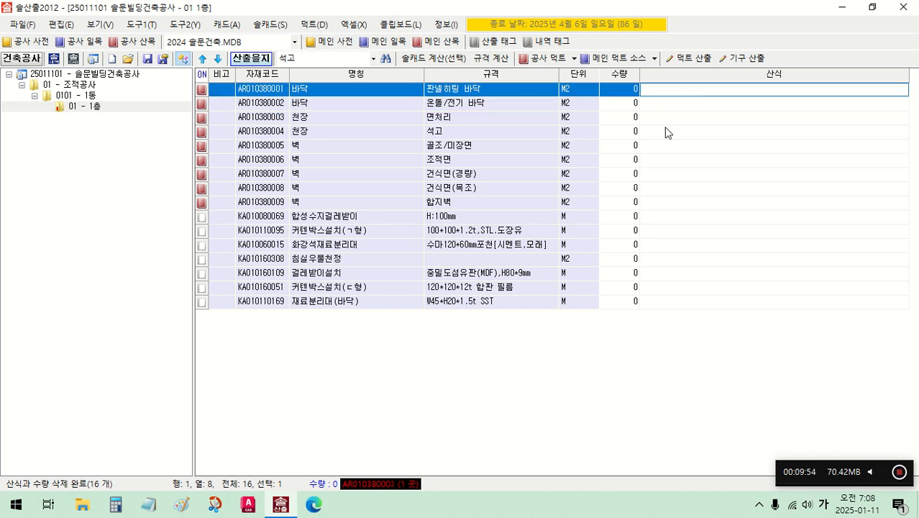
click(660, 187)
click(647, 303)
click(673, 92)
right_click(430, 114)
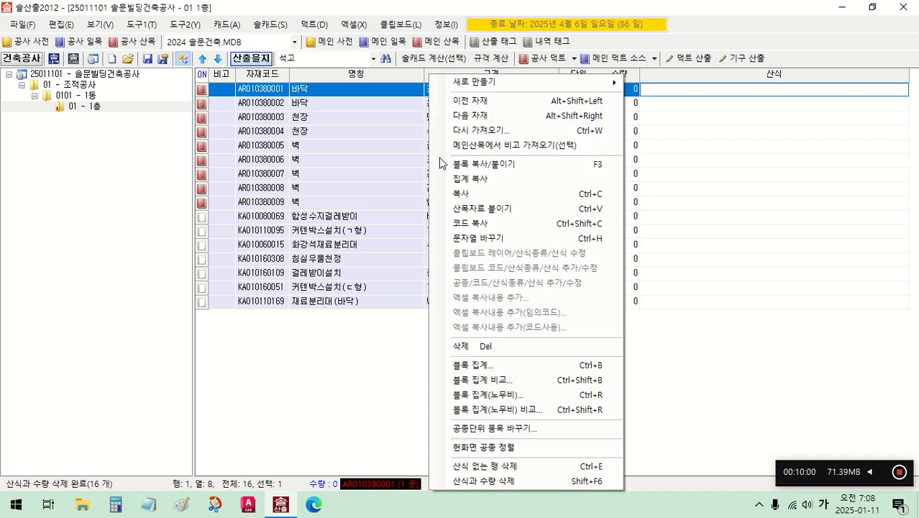
click(491, 481)
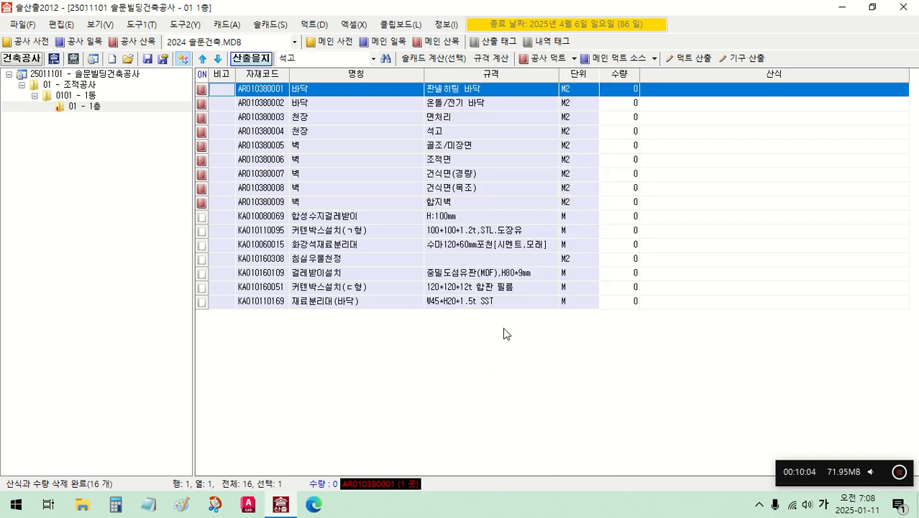
- Enter the formula 4*5 for the 판넬히팅 바닥 row on the 1층 sheet
click(512, 205)
click(674, 92)
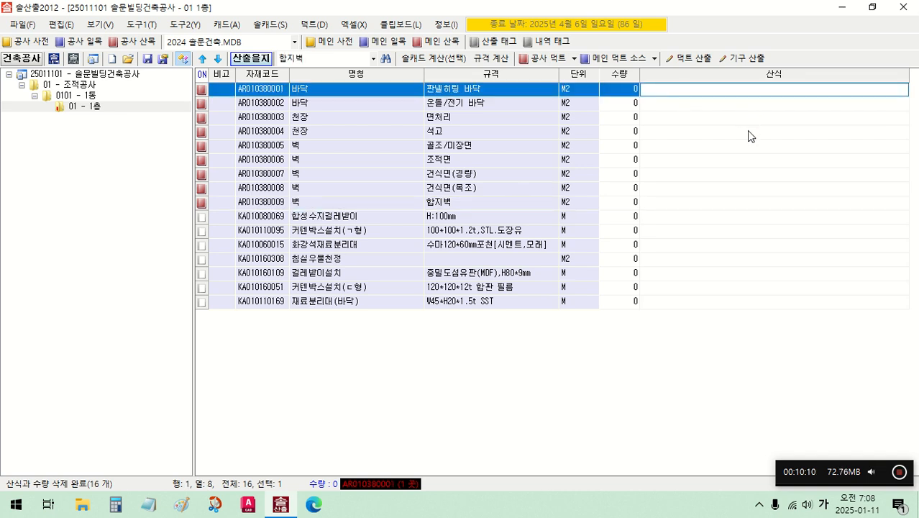
text(4)
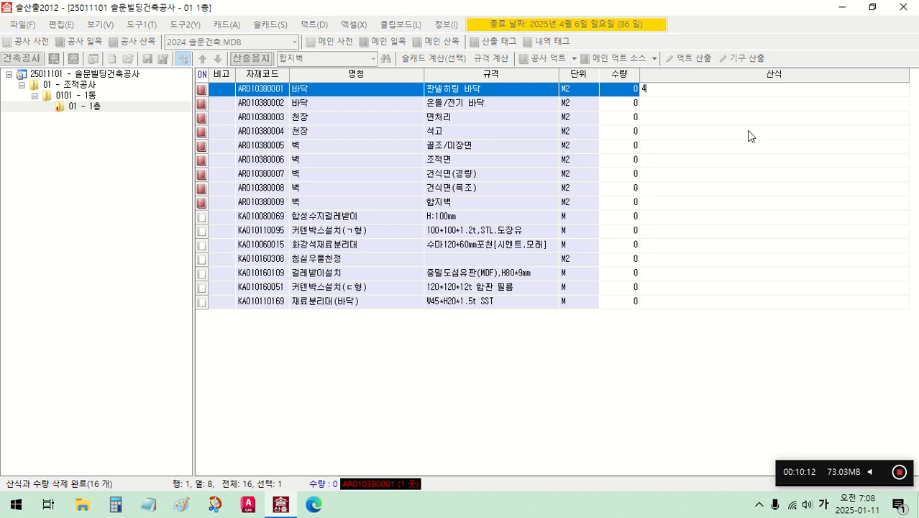
text(*5)
key(Return)
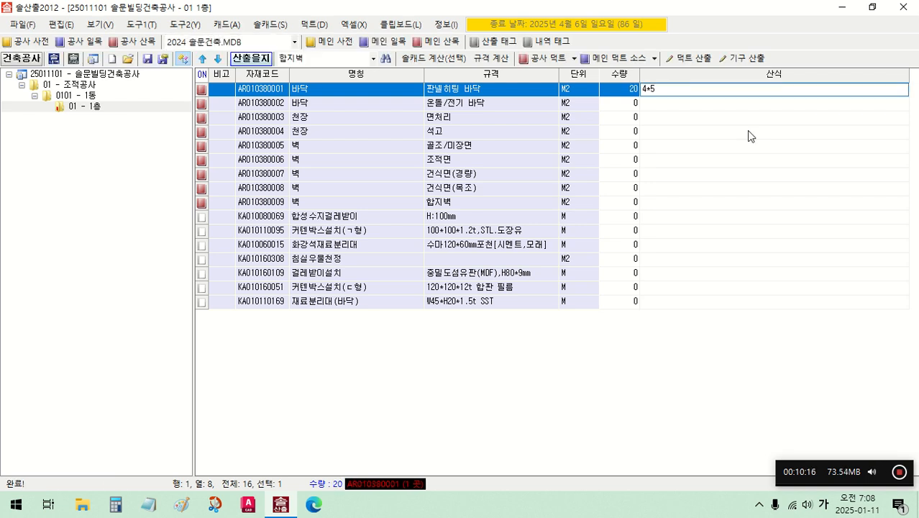
- Extend the 판넬히팅 바닥 formula to 4*5+3*4
click(633, 91)
click(651, 92)
click(667, 91)
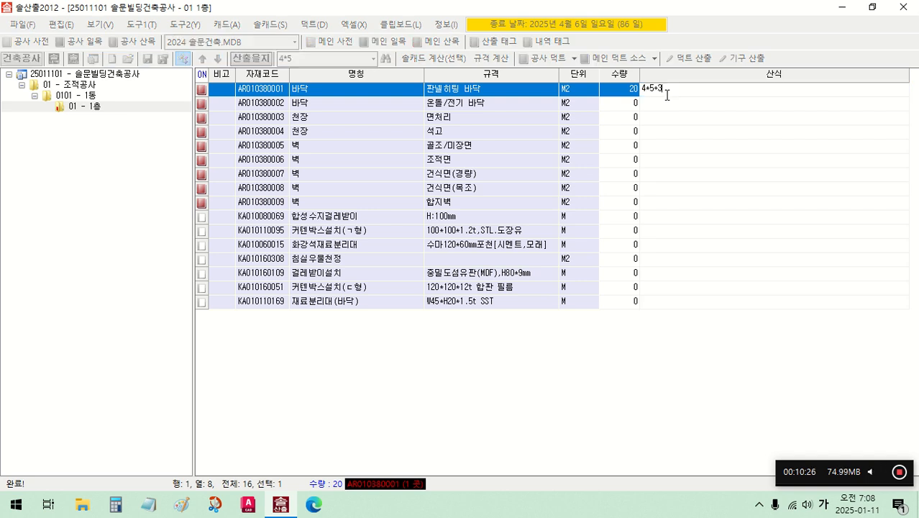
text(+3*)
text(4)
key(Return)
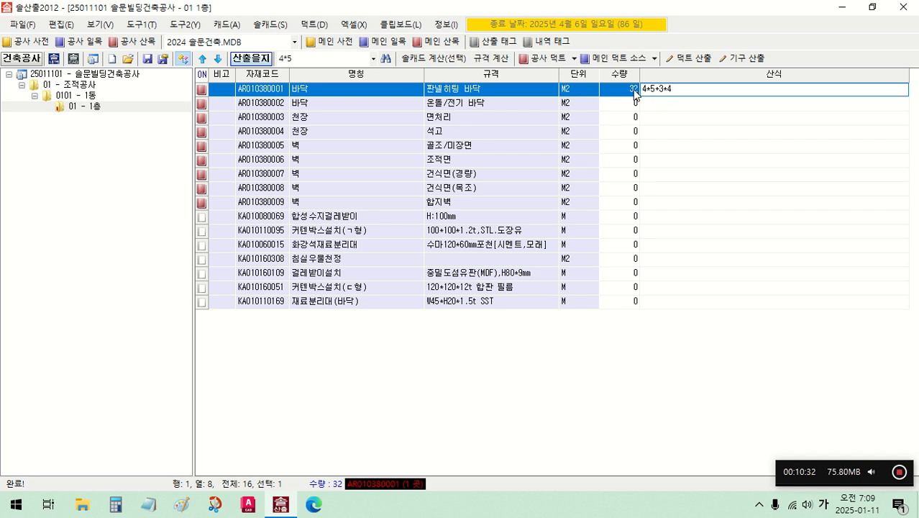
- Compare the 판넬히팅 바닥 quantity with its formula and examine the 산식 cells of the rows below
click(634, 92)
click(658, 90)
click(636, 92)
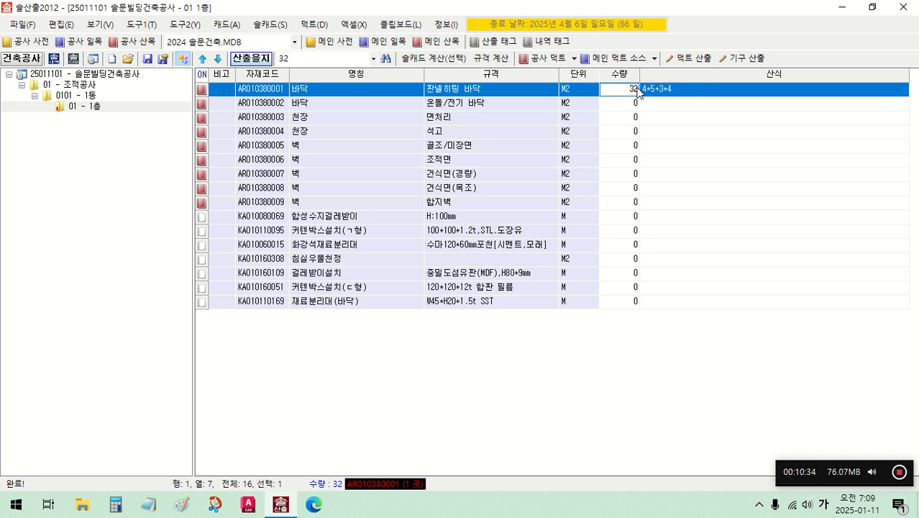
click(653, 92)
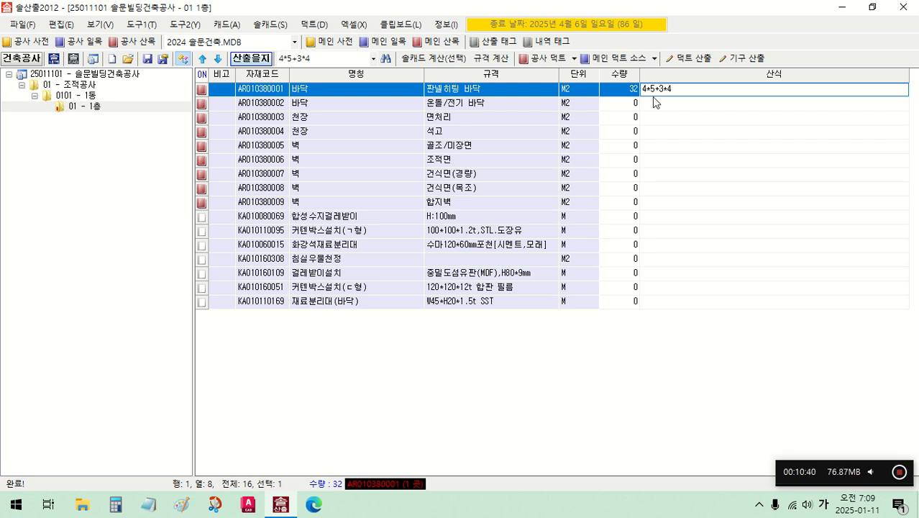
click(660, 103)
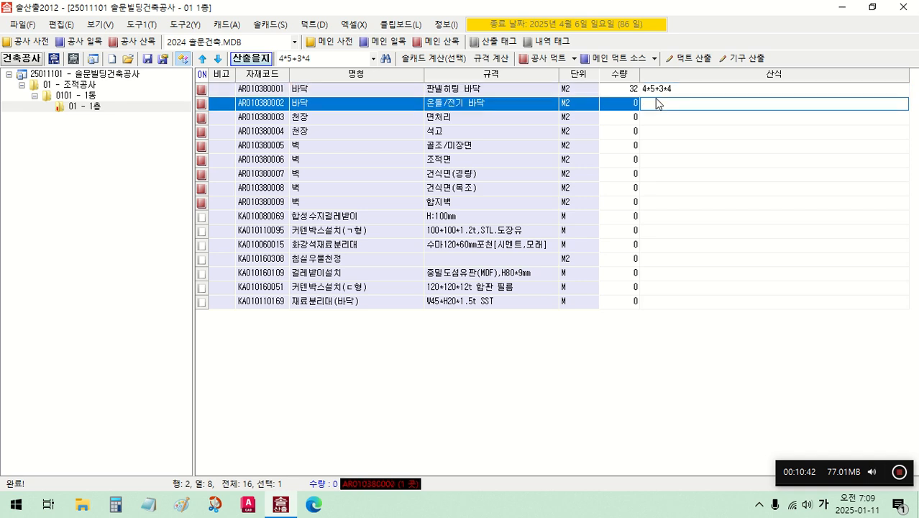
click(659, 91)
click(657, 102)
click(658, 291)
click(660, 247)
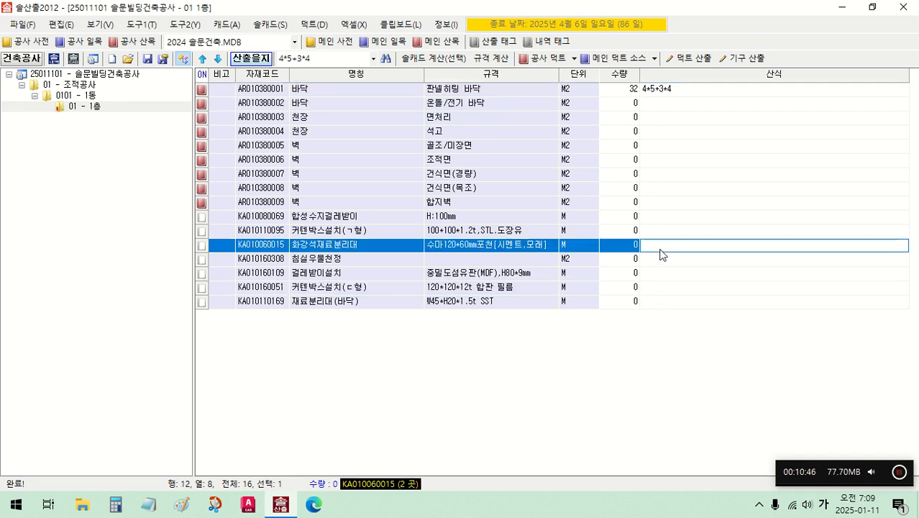
click(657, 229)
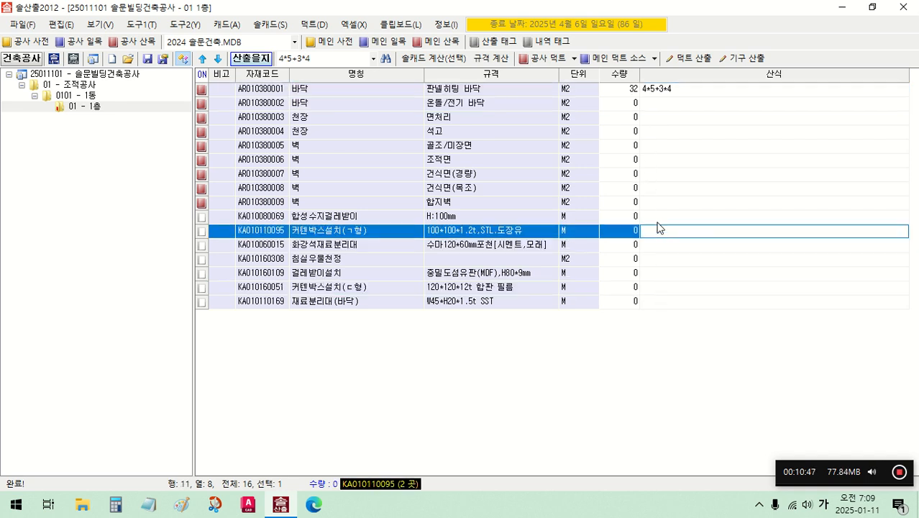
click(661, 93)
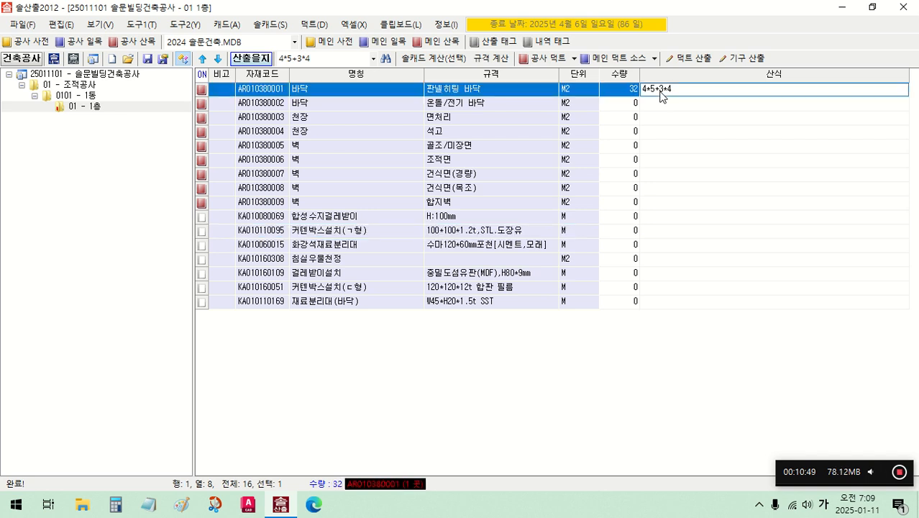
click(655, 219)
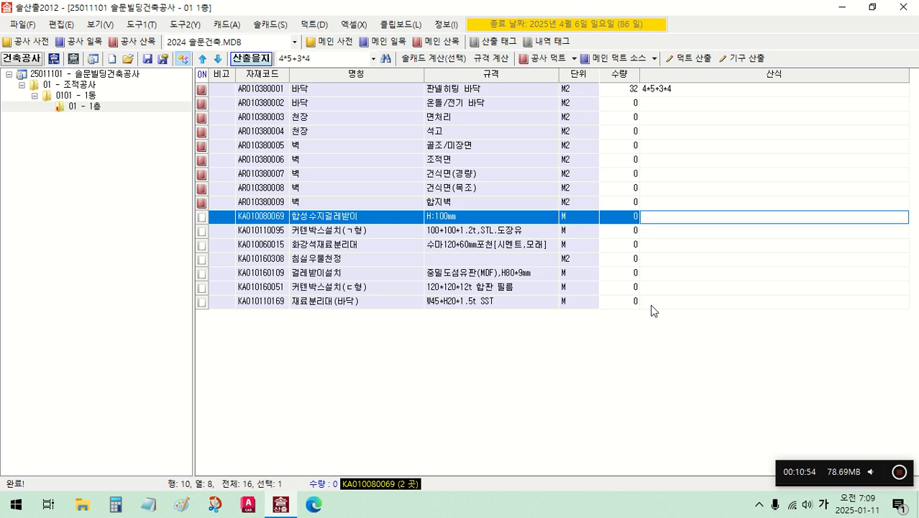
- Clear the 판넬히팅 바닥 formula and enter 4*5 in its place
click(657, 92)
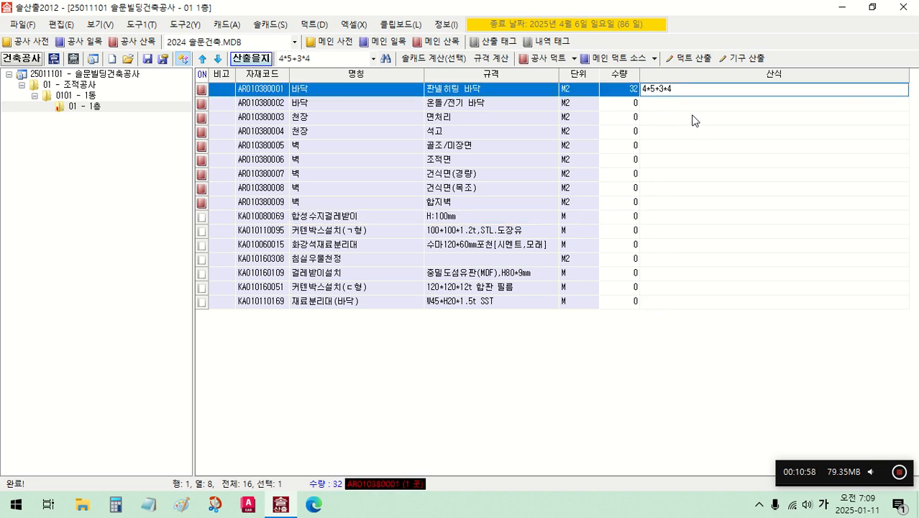
key(F2)
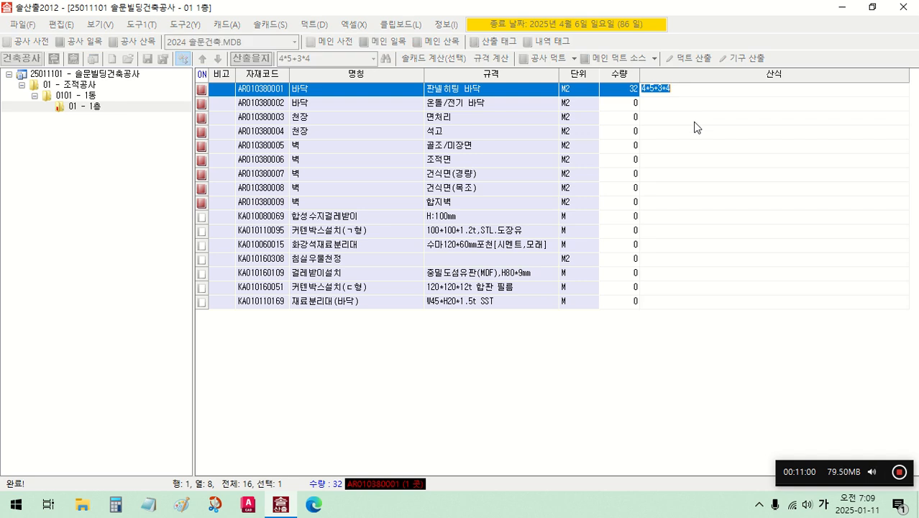
key(BackSpace)
key(Return)
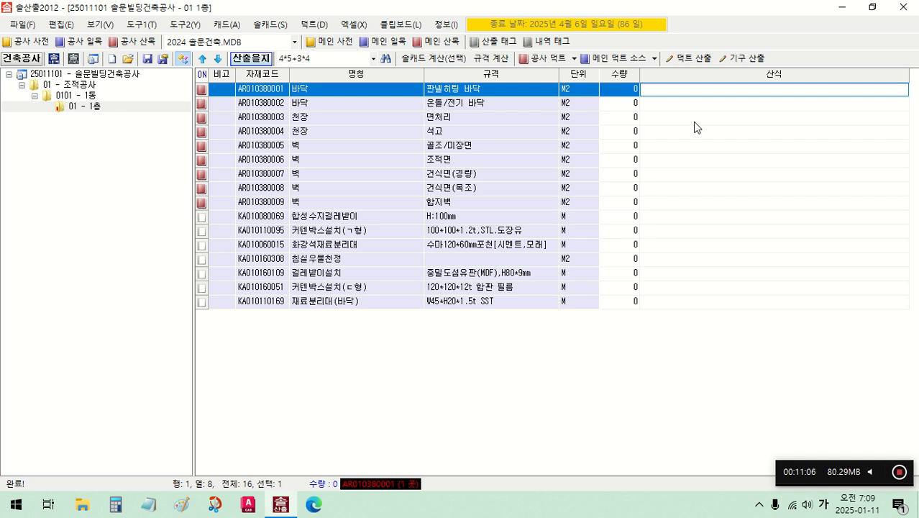
text(4*5)
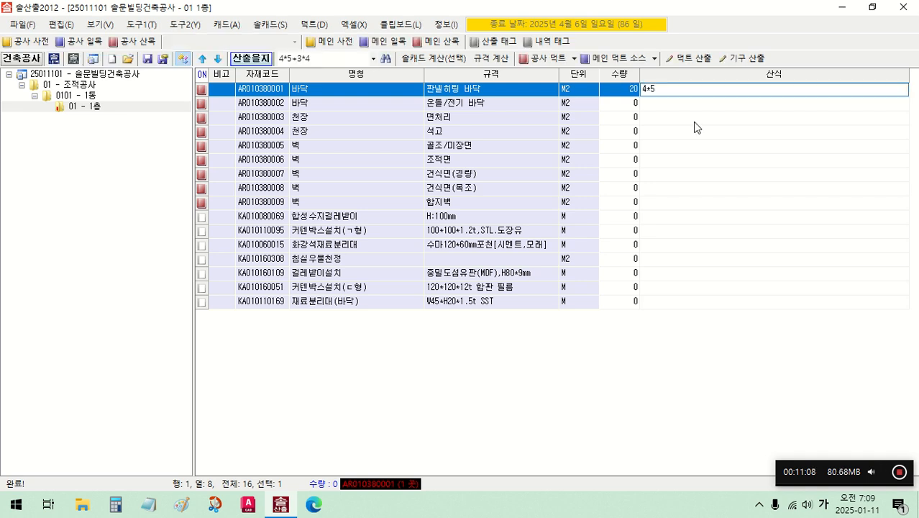
key(Return)
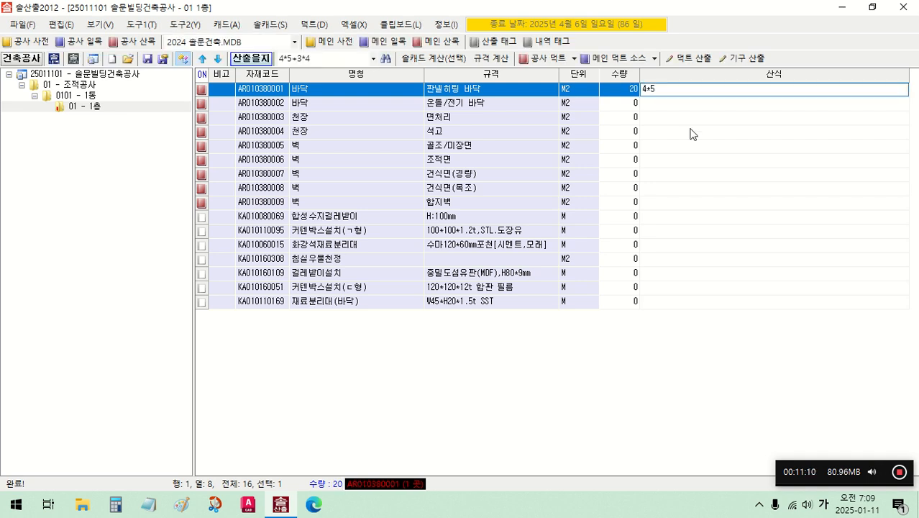
- Change the 판넬히팅 바닥 formula on the 1층 sheet to 4.5*5
key(F2)
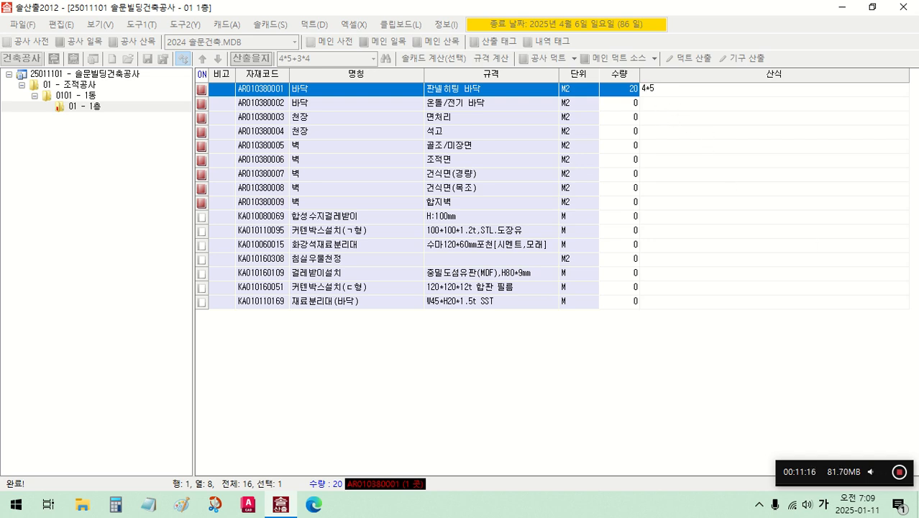
click(645, 88)
text(0)
text(5)
key(BackSpace)
key(BackSpace)
text(.5)
key(Return)
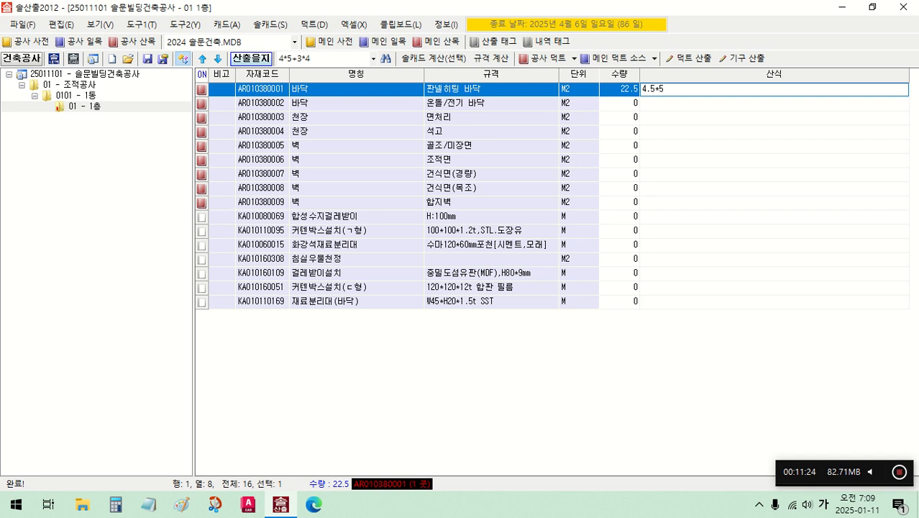
- Examine the 판넬히팅 바닥 formula cell and the 산식 cells of the ceiling, wall and 걸레받이 rows below it
key(F2)
click(708, 274)
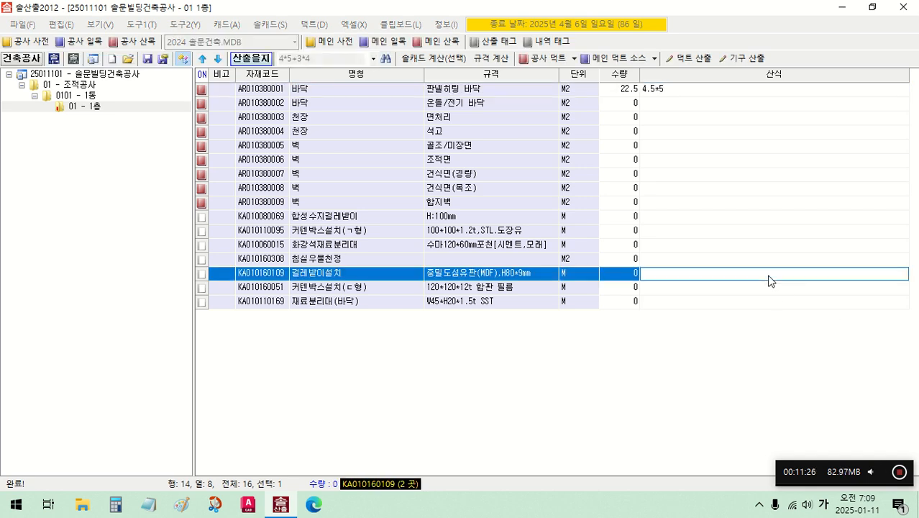
click(676, 90)
click(675, 91)
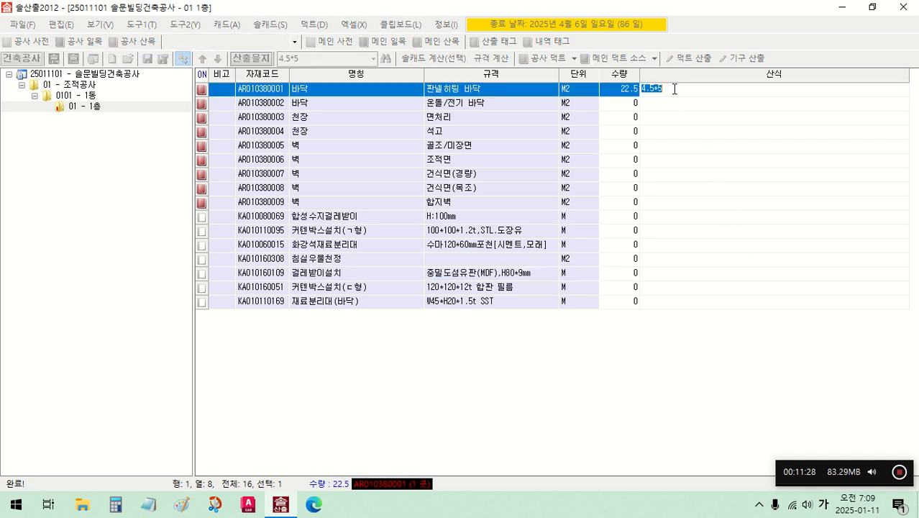
click(669, 202)
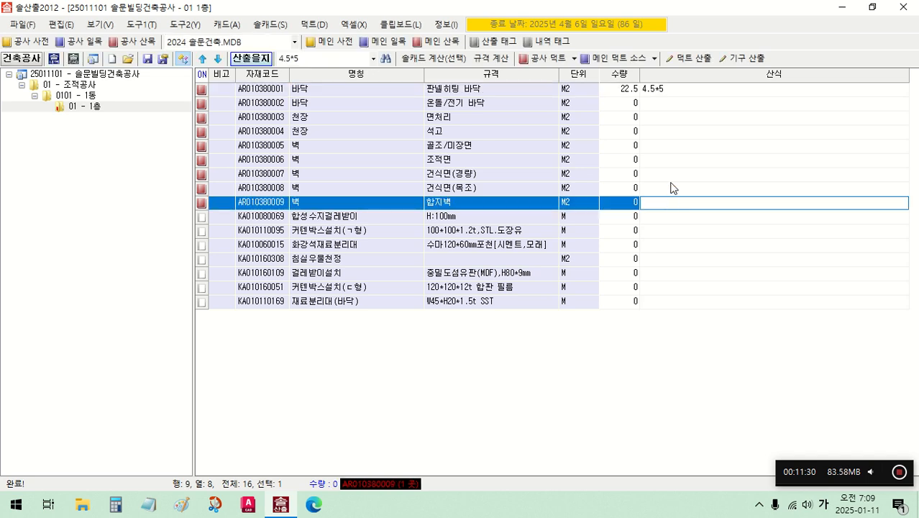
click(656, 92)
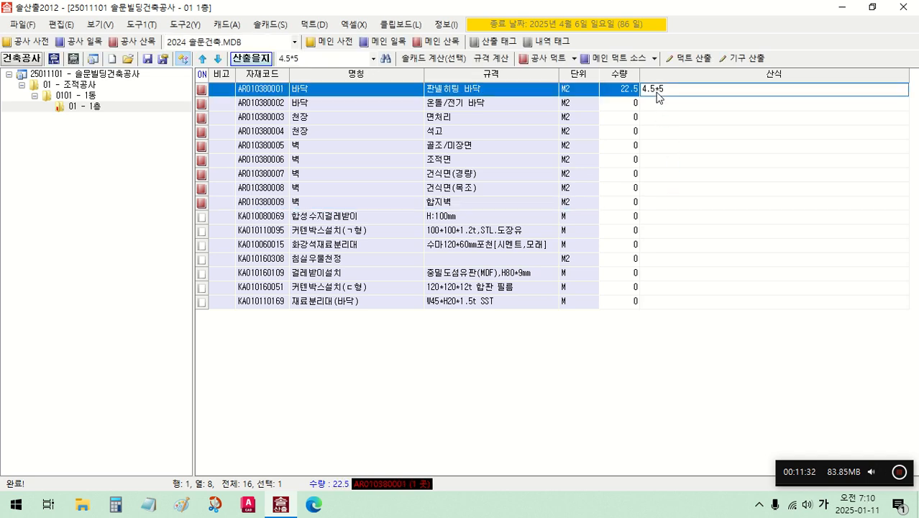
click(657, 92)
click(665, 119)
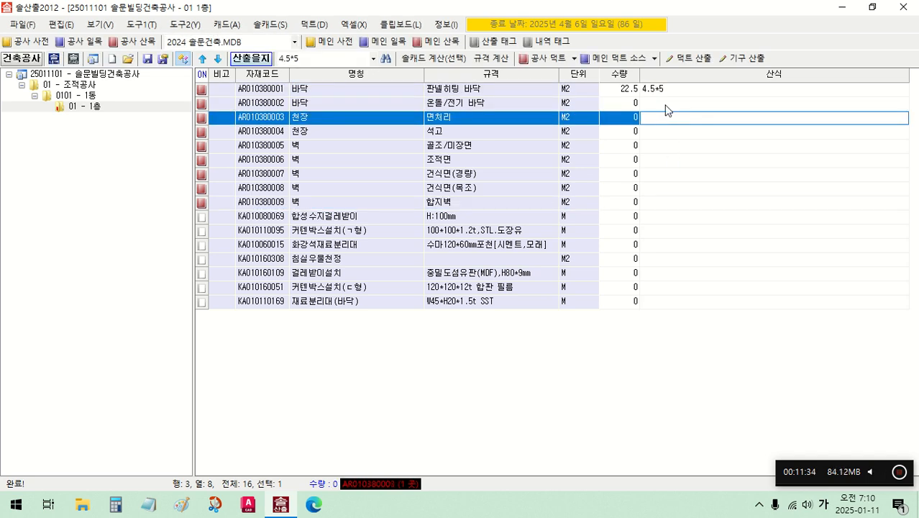
click(663, 94)
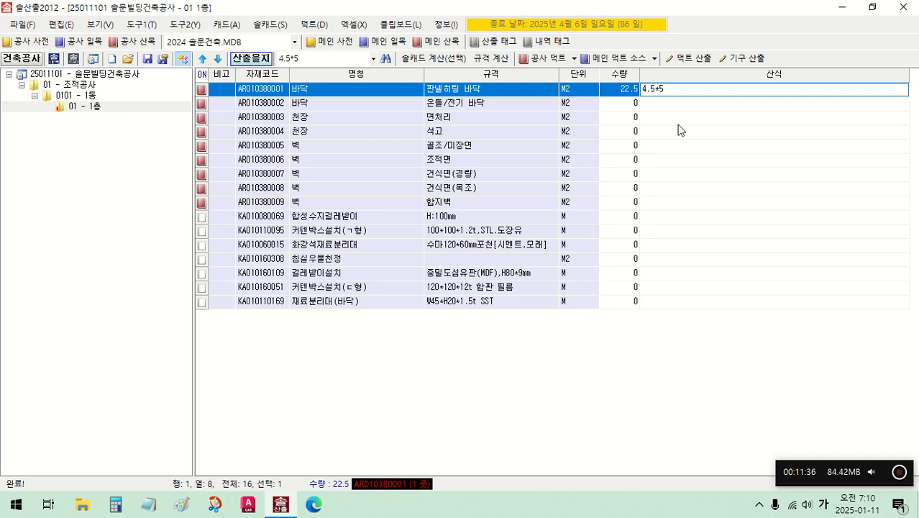
click(681, 161)
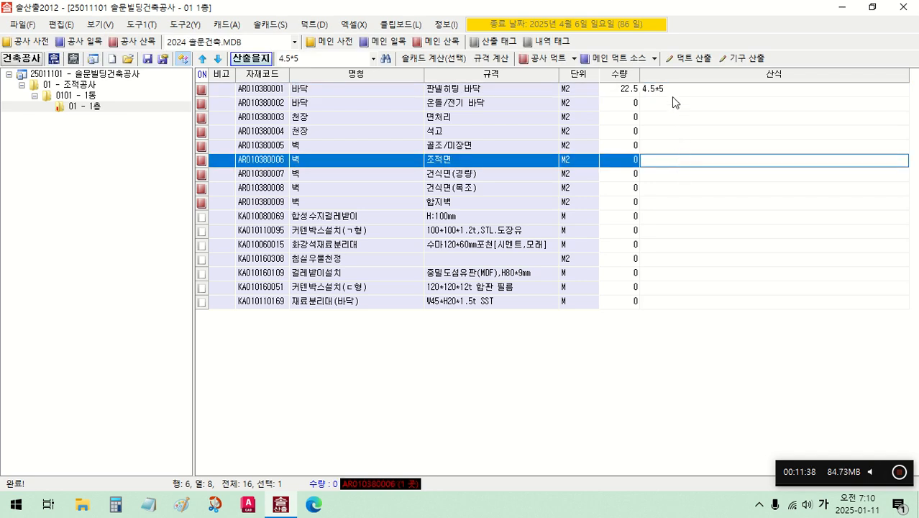
click(672, 95)
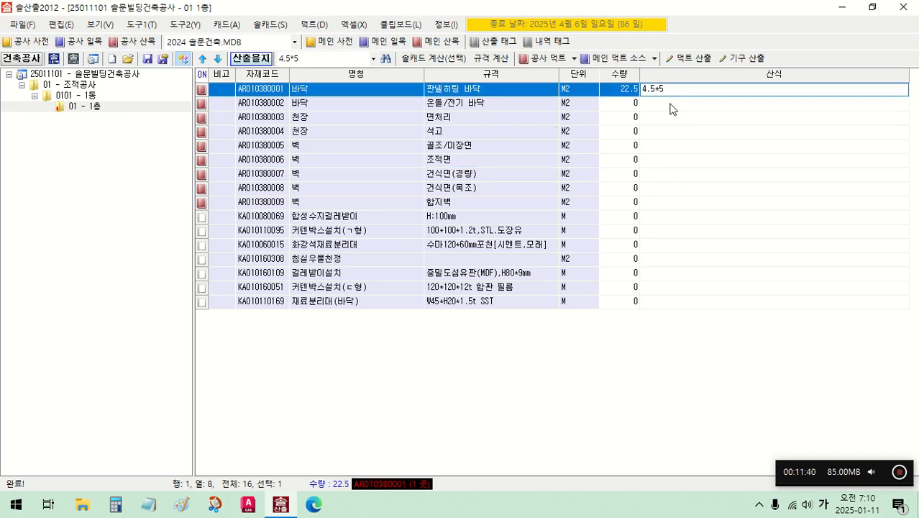
- Compare the names and specifications of the 판넬히팅 바닥 and 온돌/전기 바닥 rows, and check the 골조/미장면 wall row
click(454, 89)
click(373, 88)
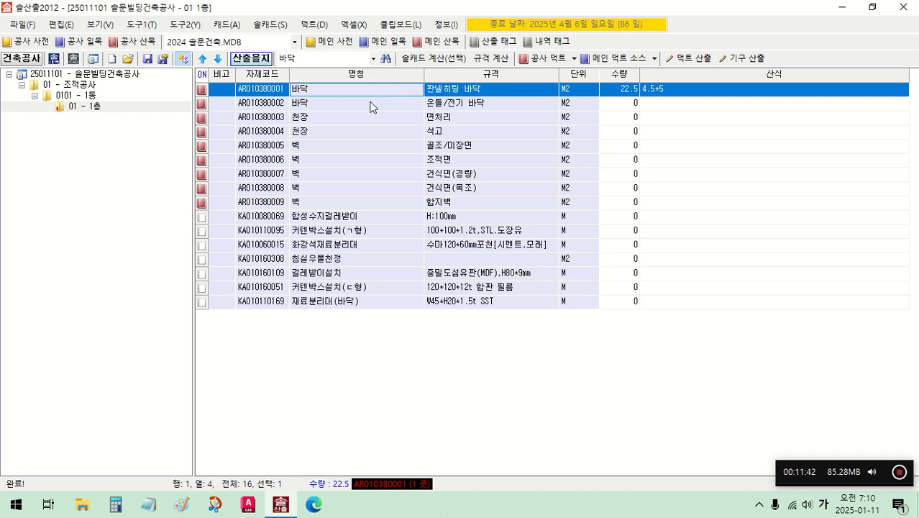
click(371, 107)
click(460, 108)
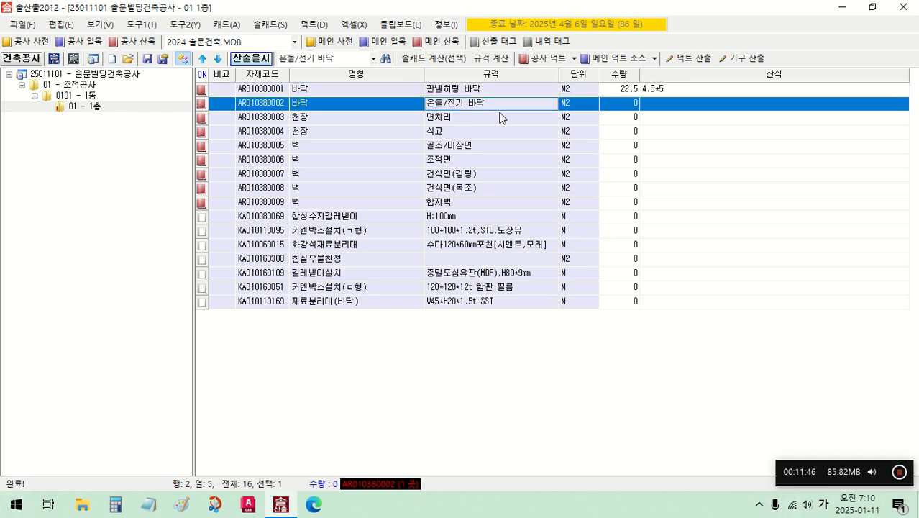
click(311, 86)
click(315, 98)
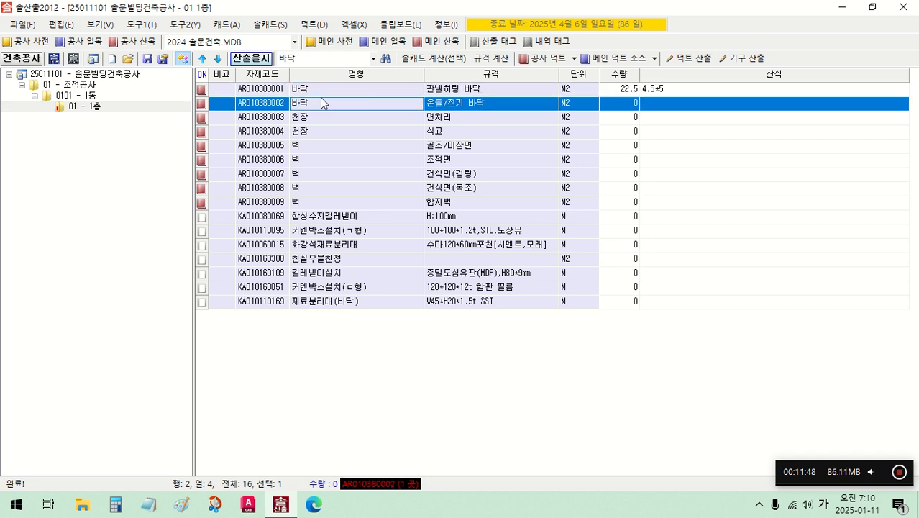
click(340, 91)
click(468, 88)
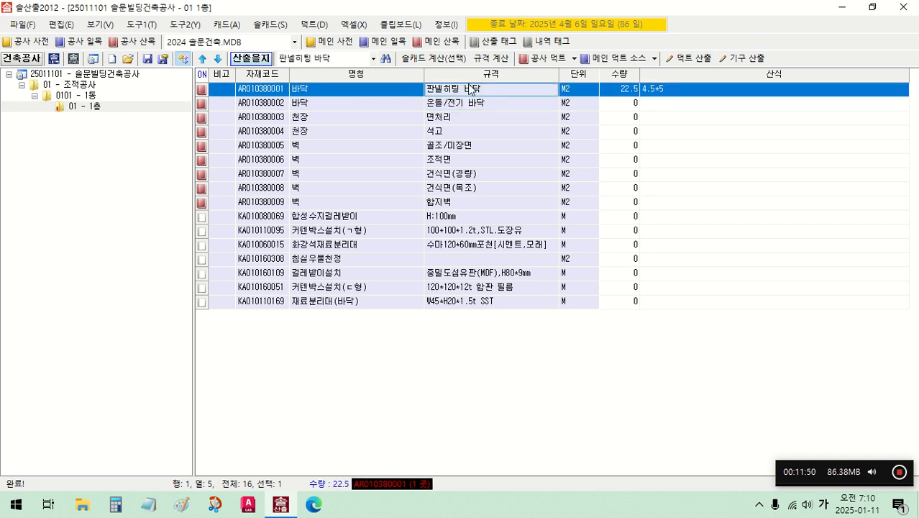
click(472, 105)
click(468, 147)
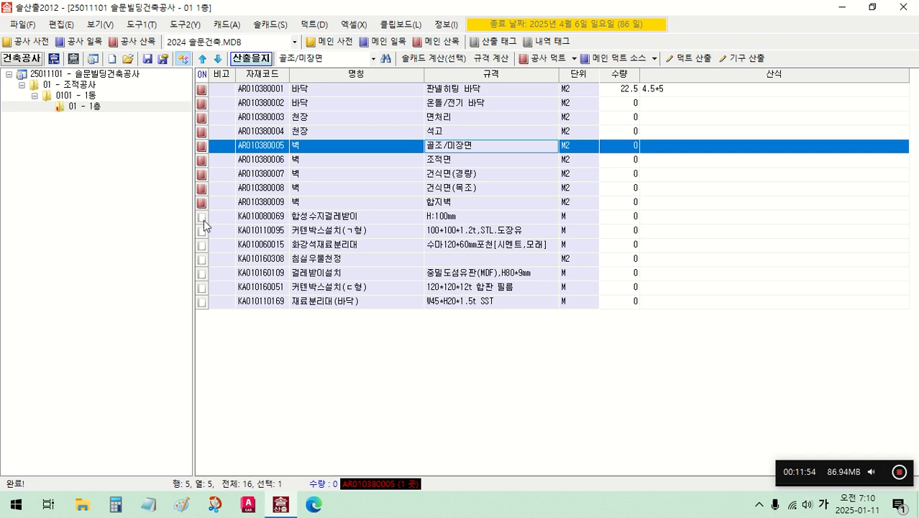
- Examine the individual material rows such as 커텐박스설치 and 침실우물천정, and the code, name and specification of 합성수지걸레받이
click(377, 208)
click(377, 217)
click(375, 230)
click(376, 259)
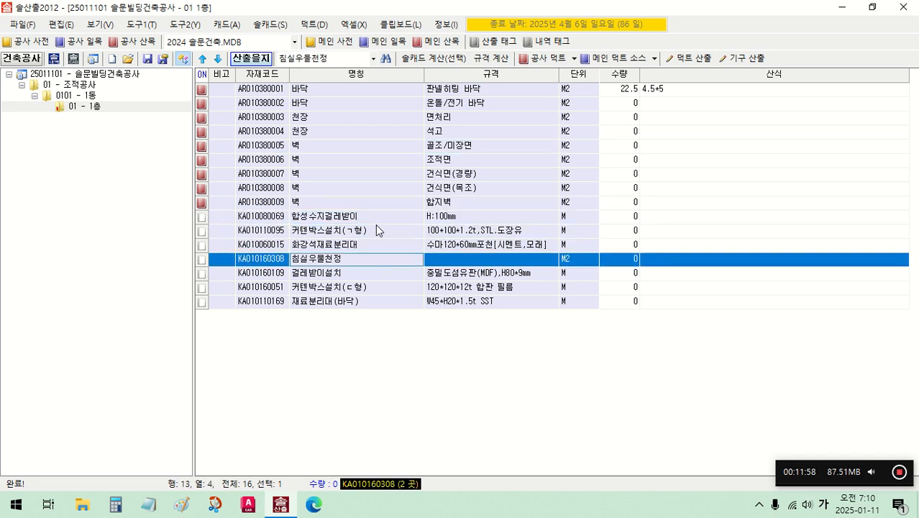
click(377, 220)
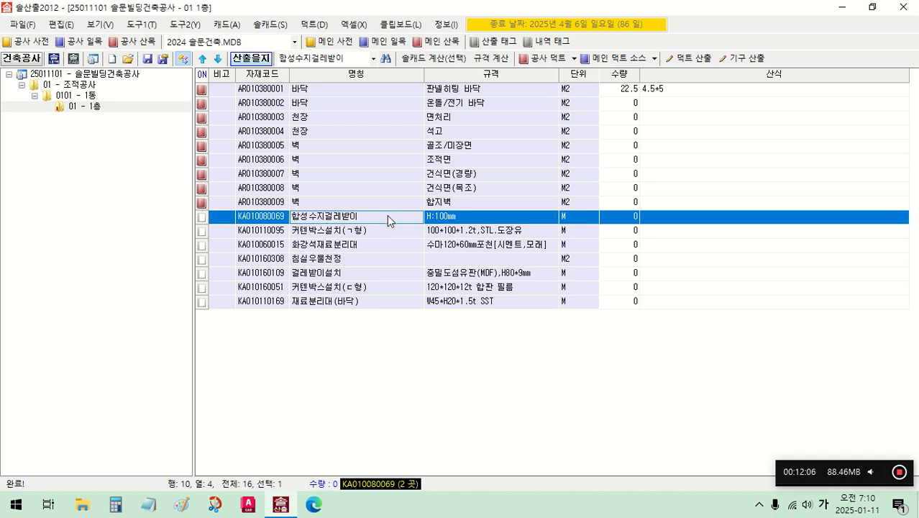
click(474, 223)
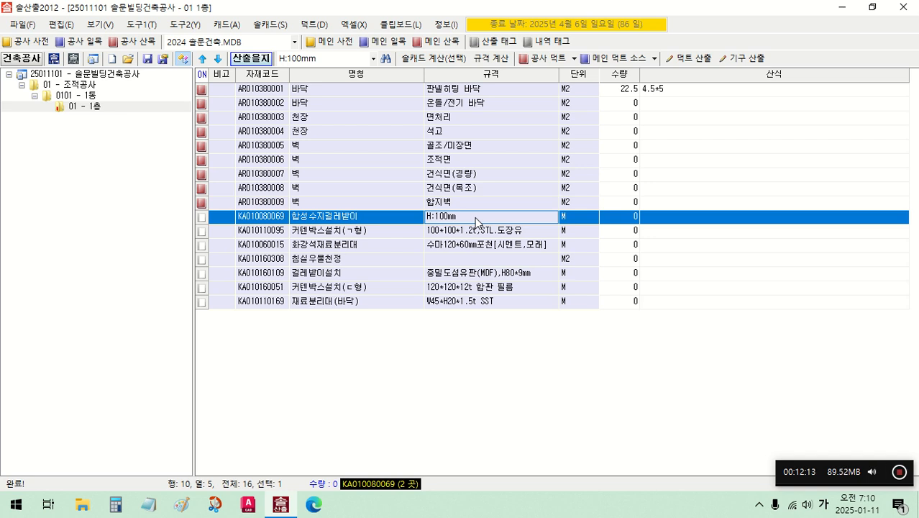
click(279, 219)
click(446, 220)
click(266, 222)
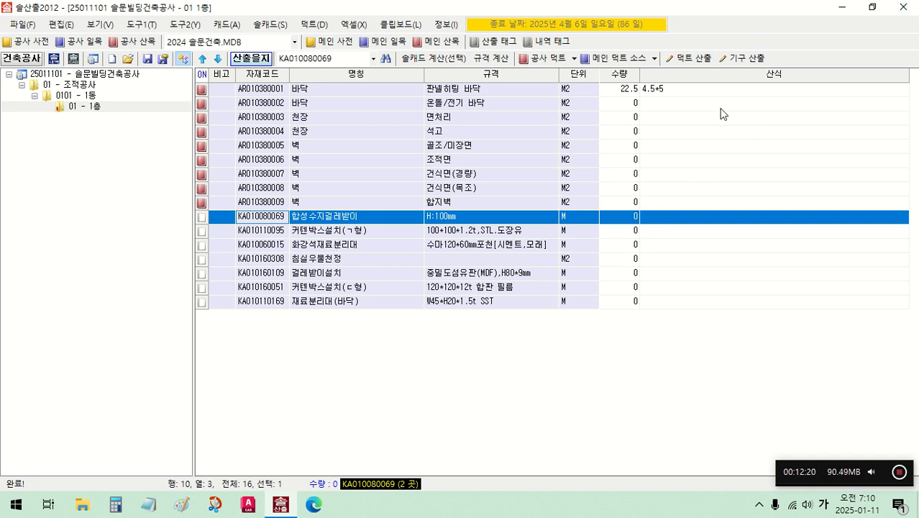
- Duplicate the 판넬히팅 바닥 row with 블록 복사/붙이기 and compare the material codes of the original and the copy
click(665, 88)
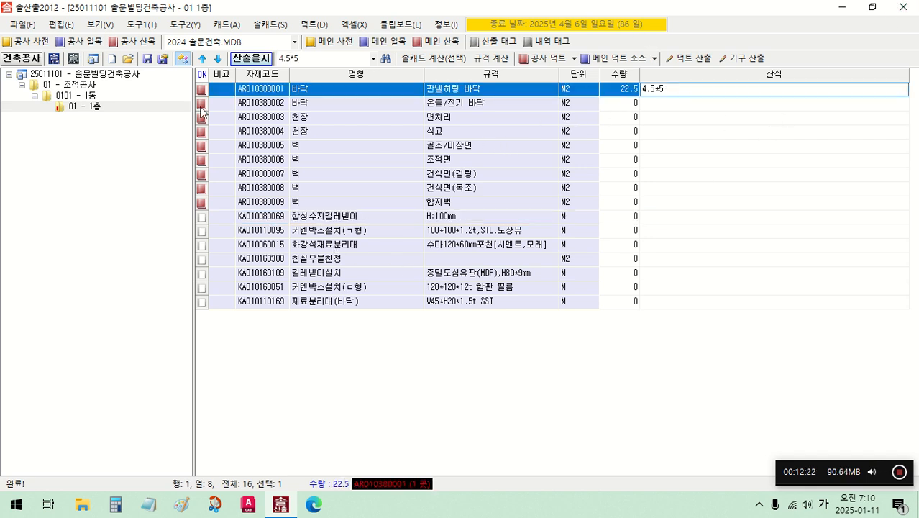
click(325, 96)
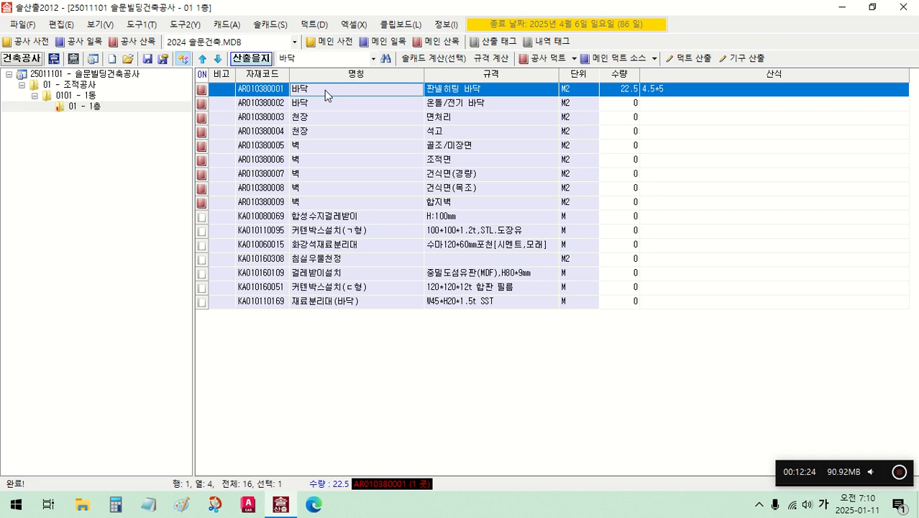
right_click(324, 90)
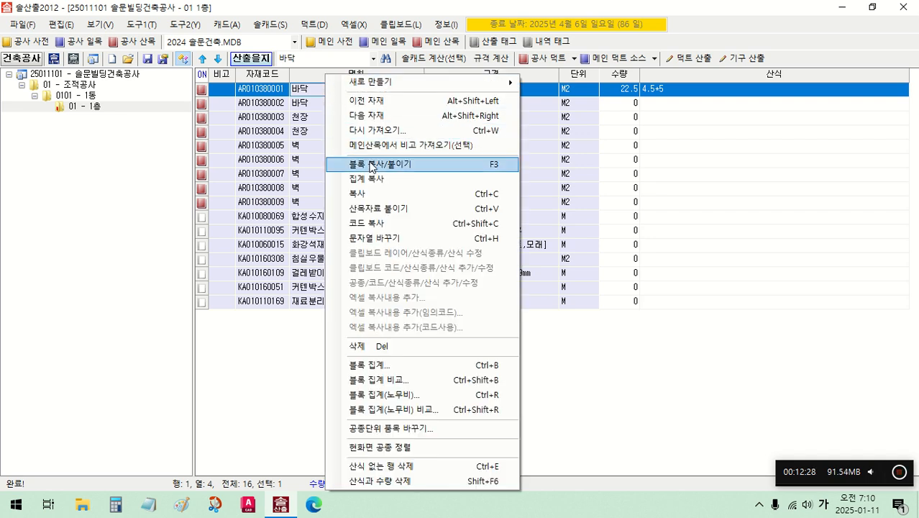
click(372, 165)
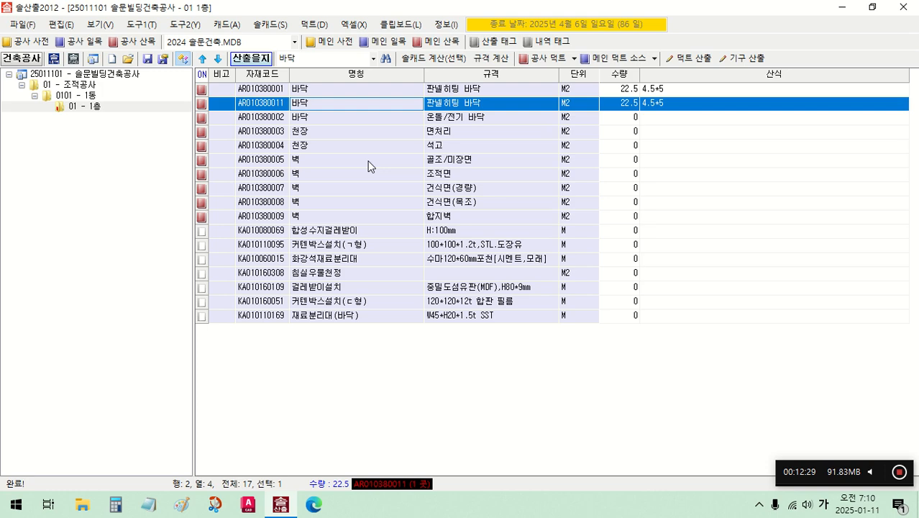
click(278, 106)
click(277, 88)
click(276, 103)
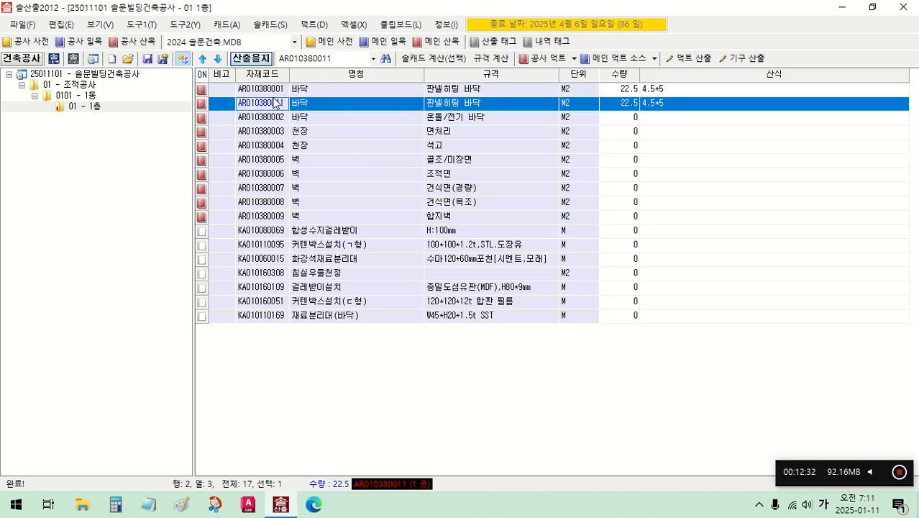
- In the 공사산목 breakdown of the copied 판넬히팅 바닥 row, set the 경량기포 타설 formula to 0.05 and close the breakdown
click(457, 103)
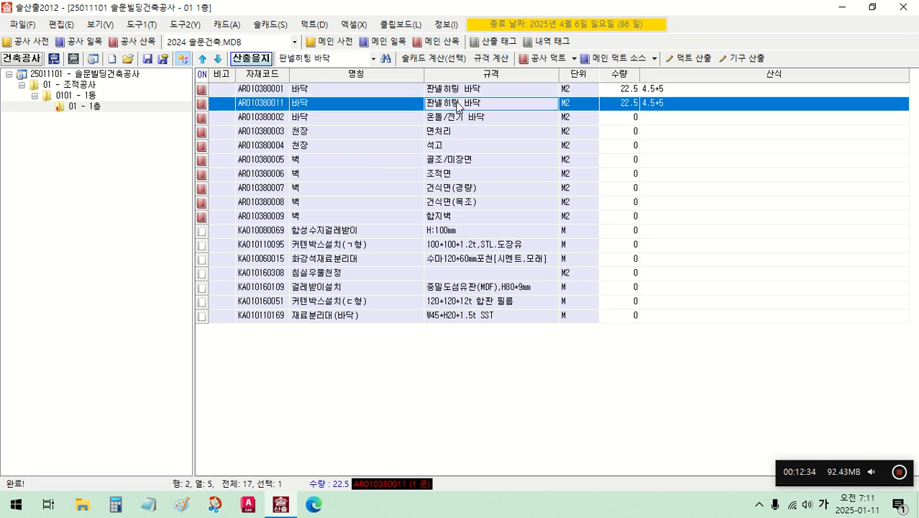
double_click(456, 105)
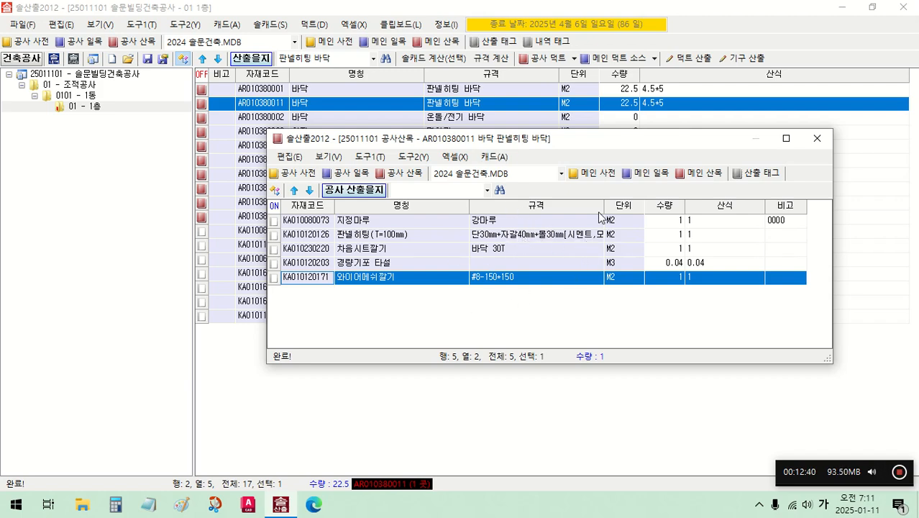
click(818, 139)
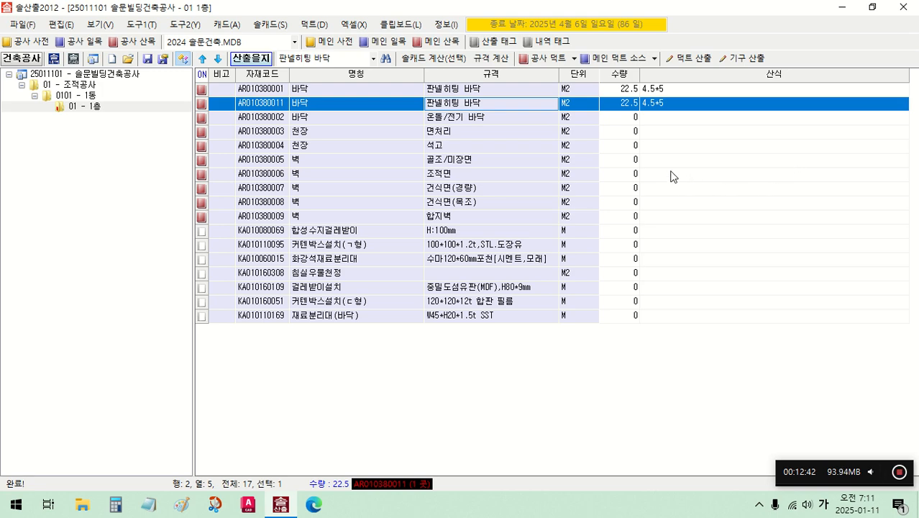
double_click(454, 106)
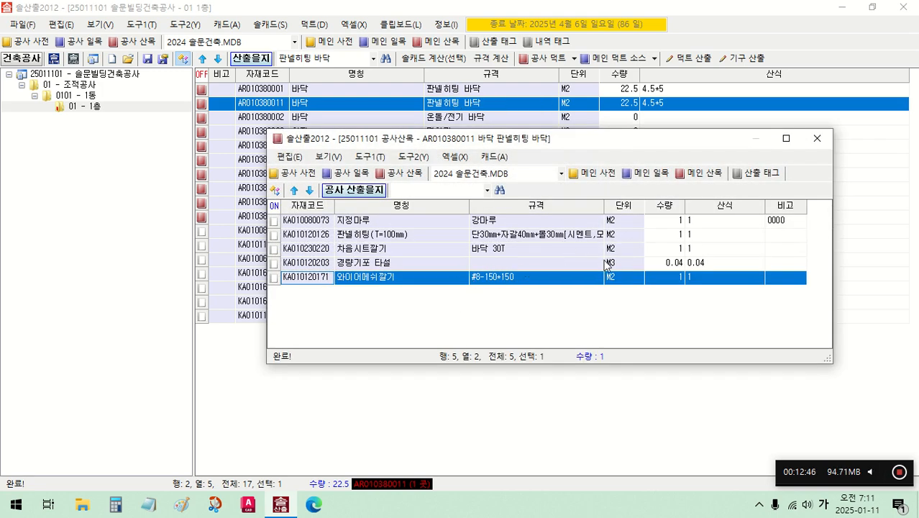
click(719, 267)
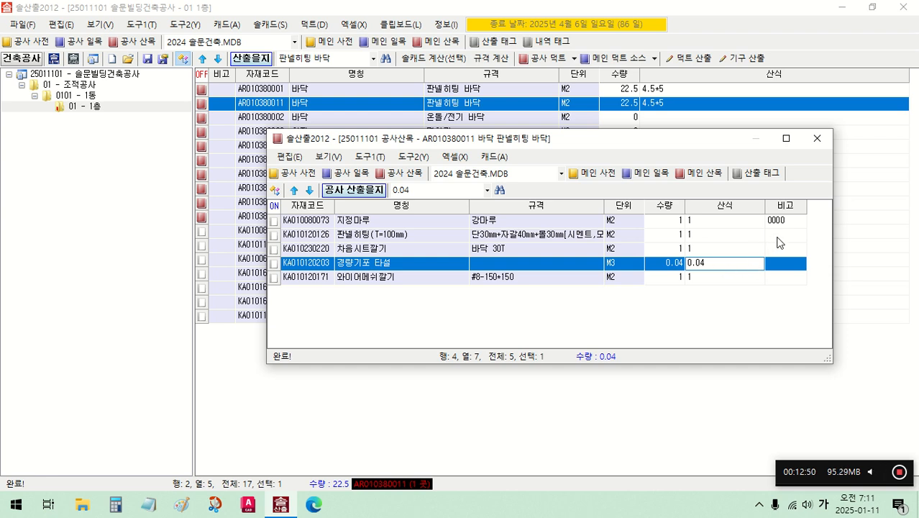
text(+)
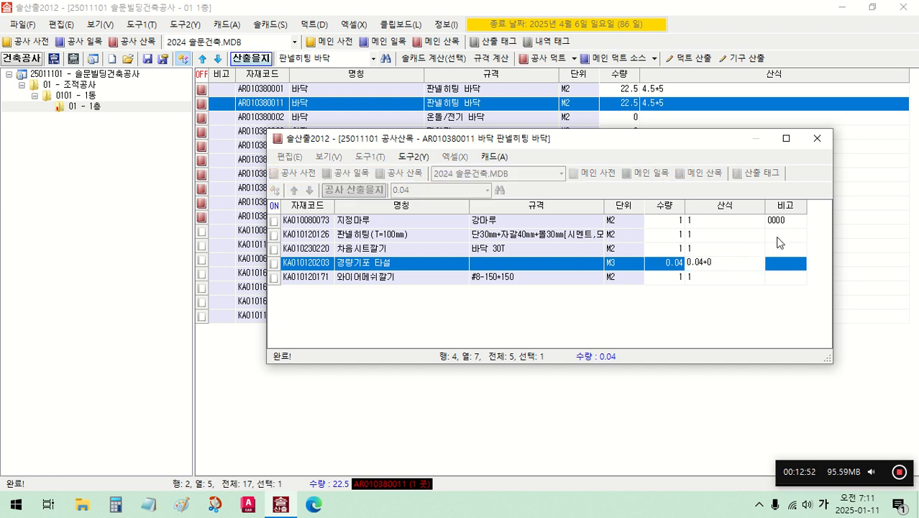
key(shift+Home)
text(0.05)
key(Return)
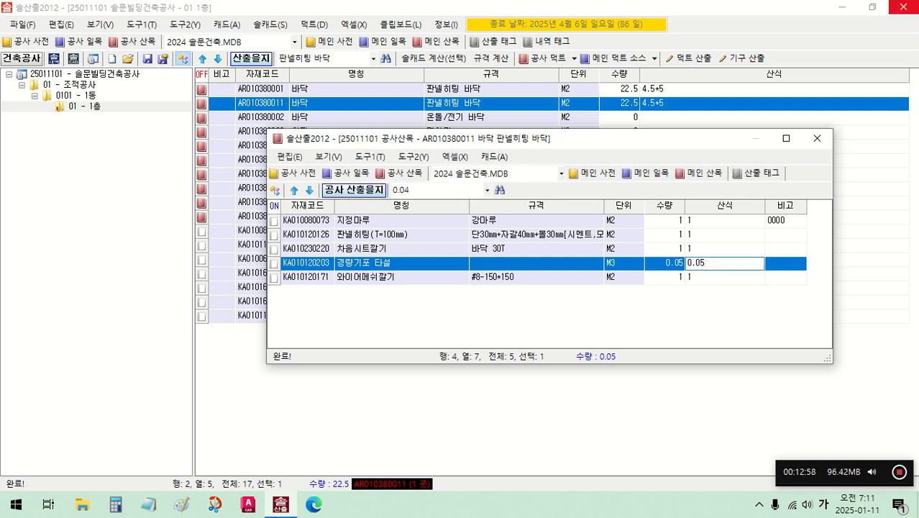
click(817, 138)
- Compare the 경량기포 타설 quantity in the breakdowns of the original and copied 판넬히팅 바닥 rows
double_click(483, 89)
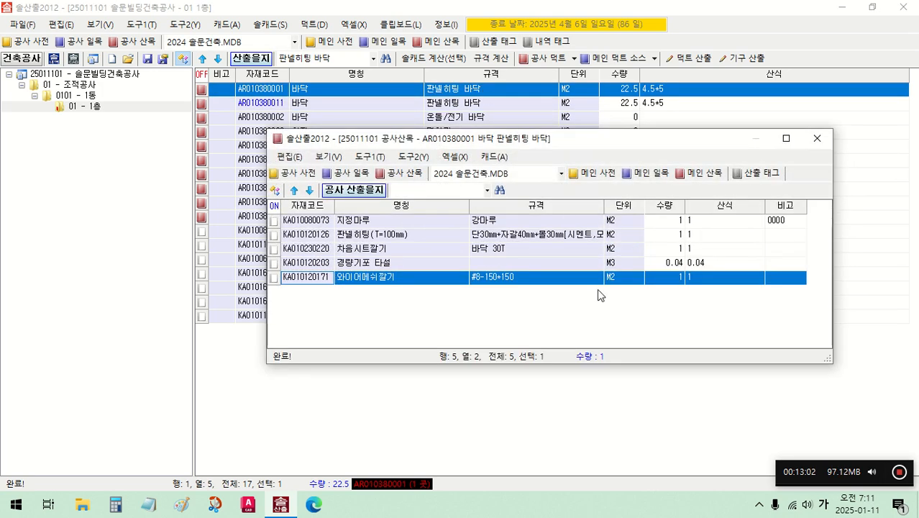
click(816, 139)
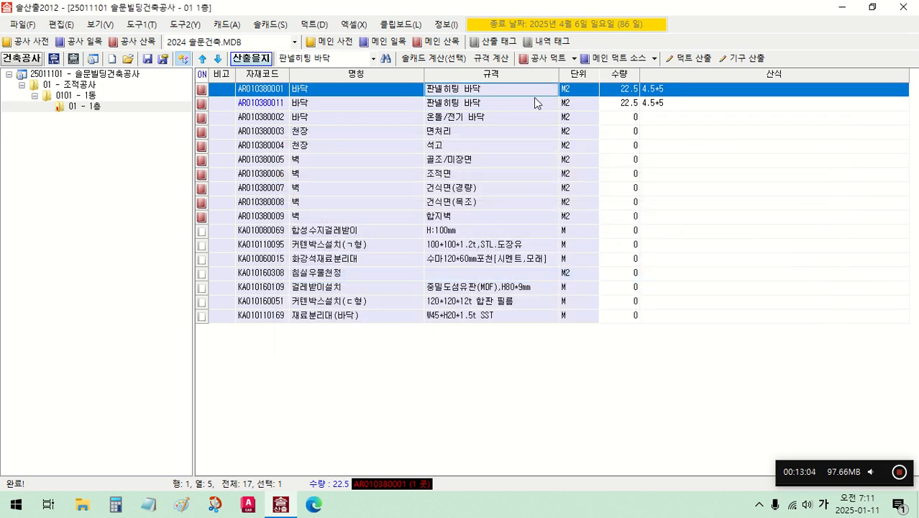
double_click(513, 105)
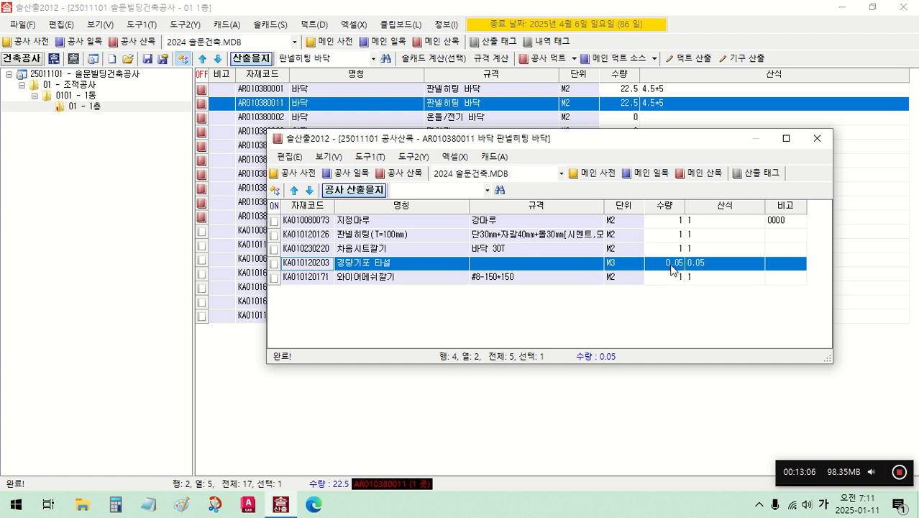
click(671, 268)
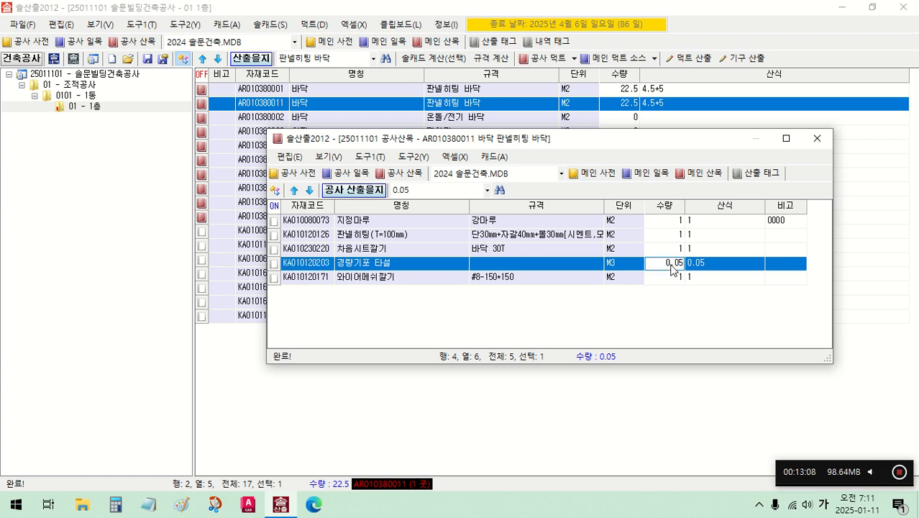
- Examine the 판넬히팅(T=100mm) line in the copied 판넬히팅 바닥 row's breakdown, and review the original row's breakdown against it
click(584, 237)
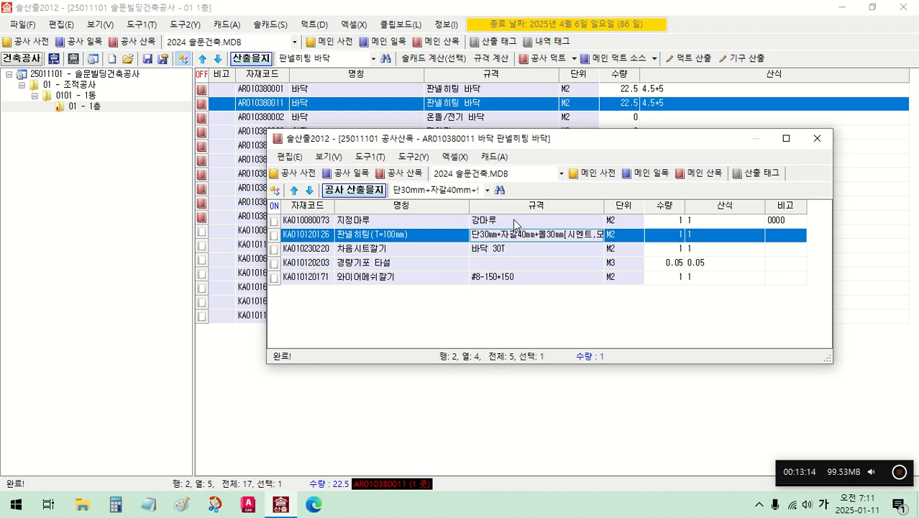
click(365, 157)
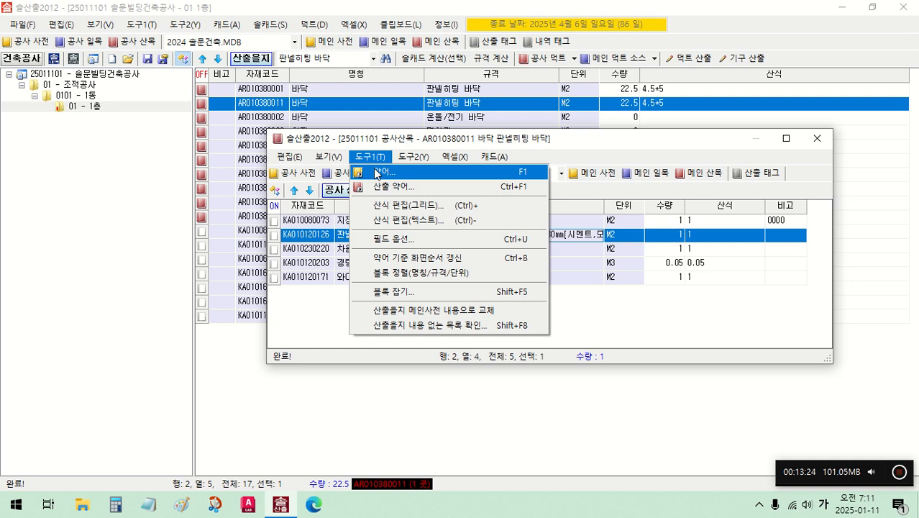
key(Escape)
click(816, 138)
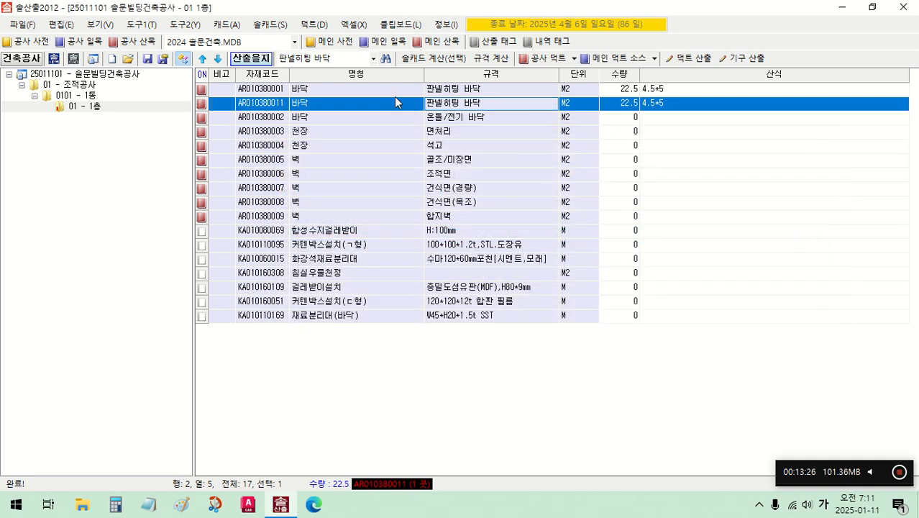
click(394, 105)
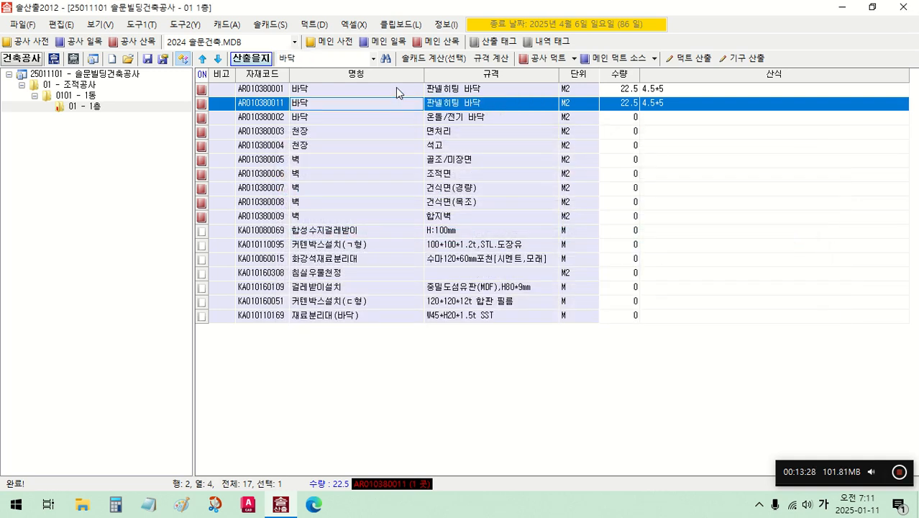
double_click(396, 87)
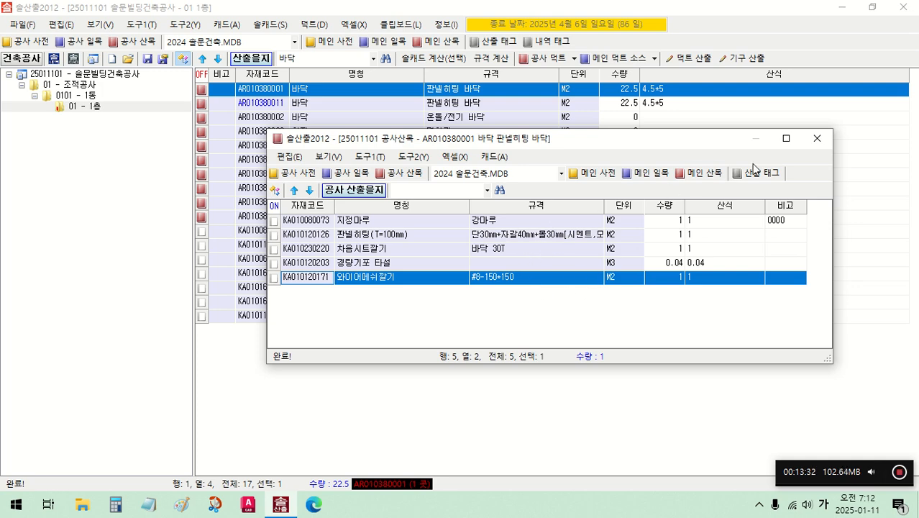
click(817, 139)
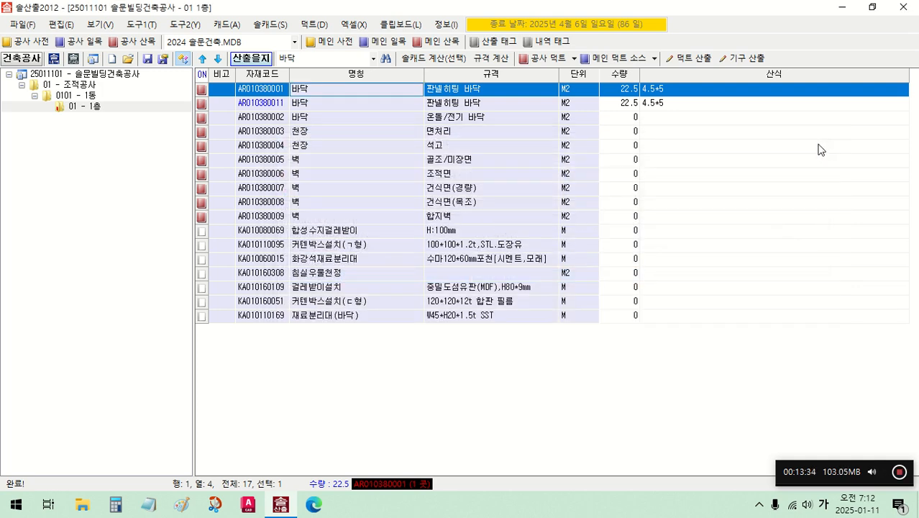
- Compare the 자재코드 values of the original 판넬히팅 바닥 row and its copy in the takeoff sheet
click(352, 119)
click(357, 108)
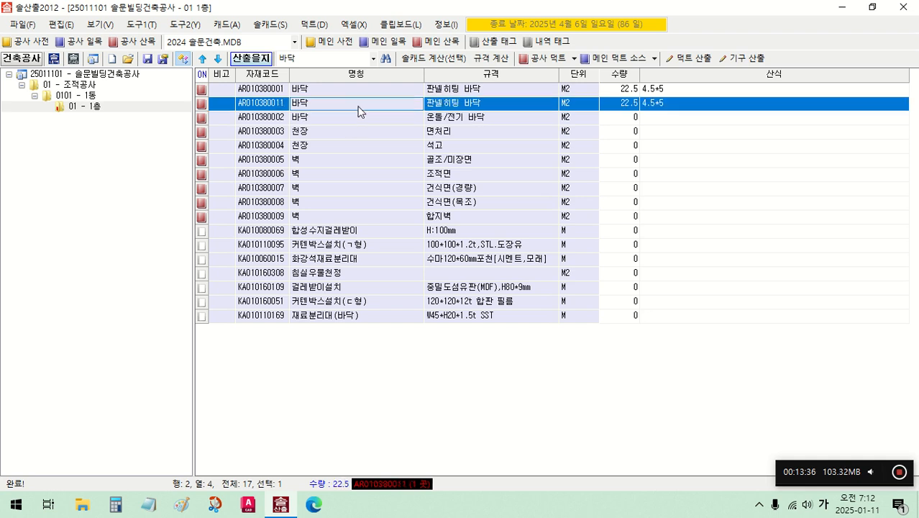
click(305, 89)
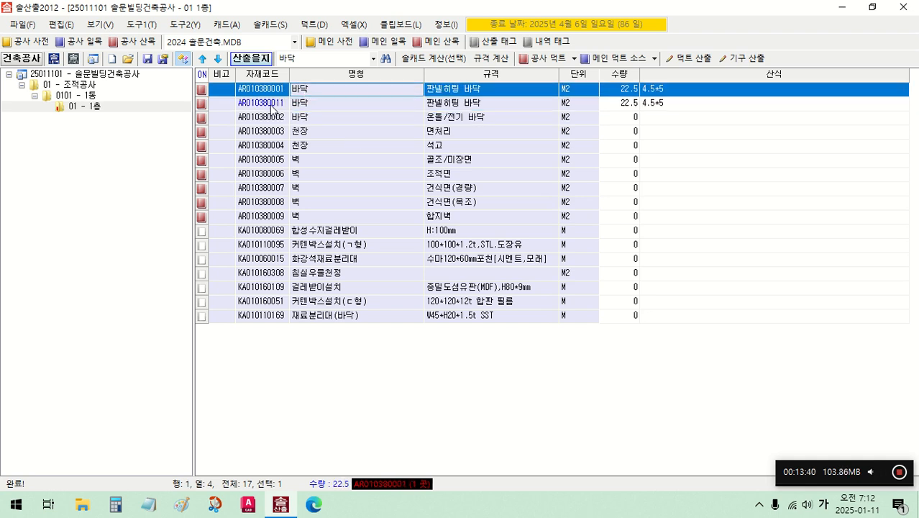
click(272, 106)
click(271, 113)
click(273, 108)
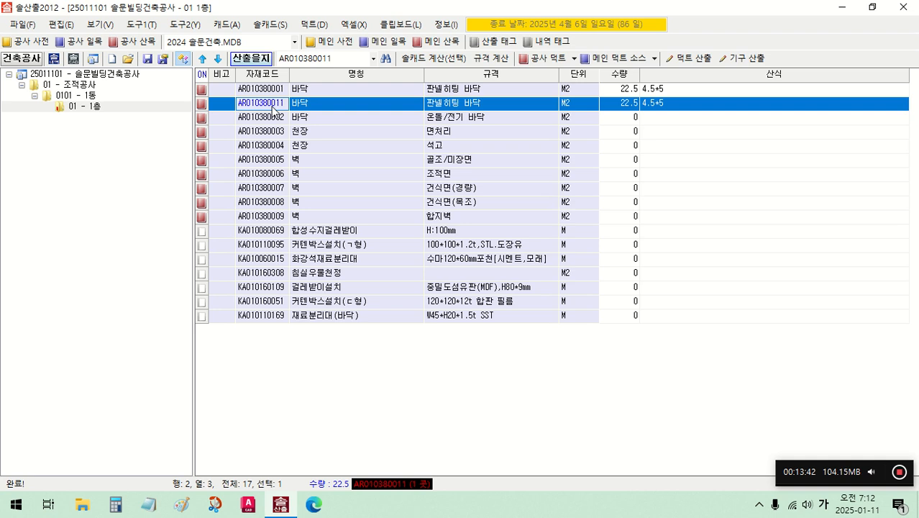
click(279, 92)
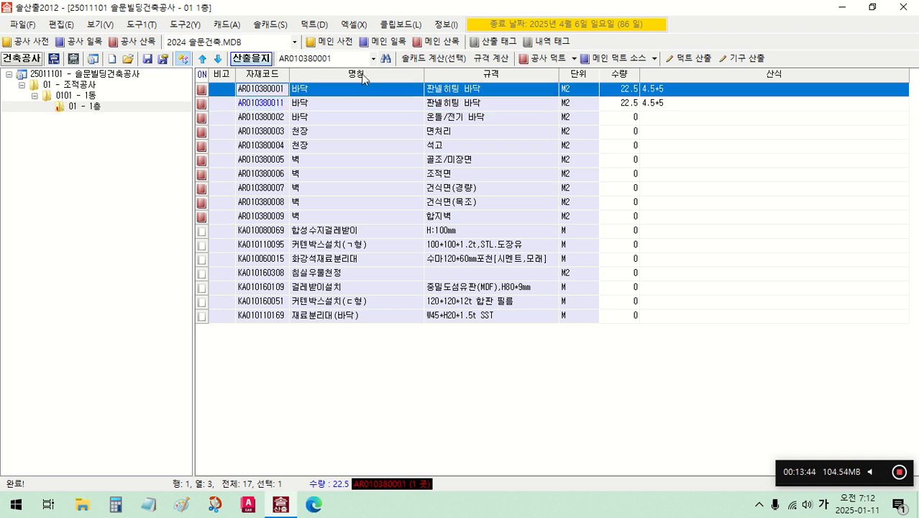
click(276, 108)
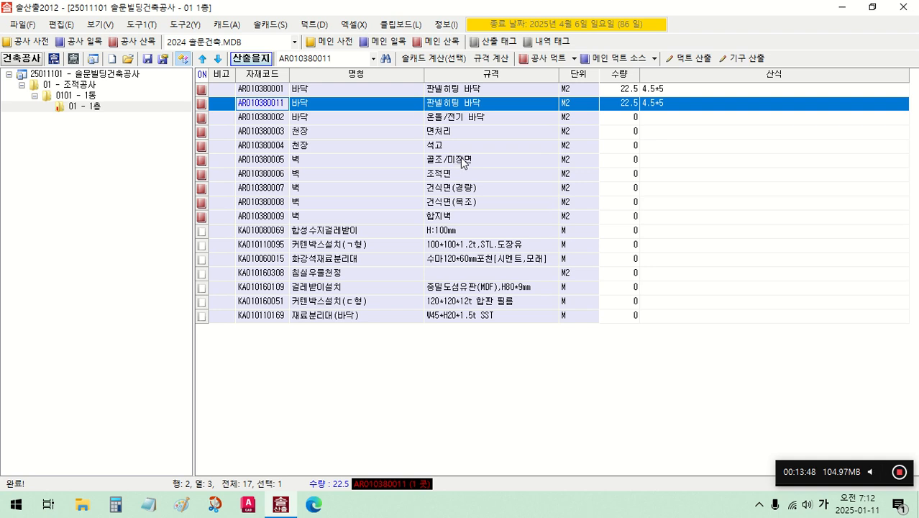
- Delete the copied 판넬히팅 바닥 row with code AR010380011 from the 1층 takeoff sheet
click(363, 117)
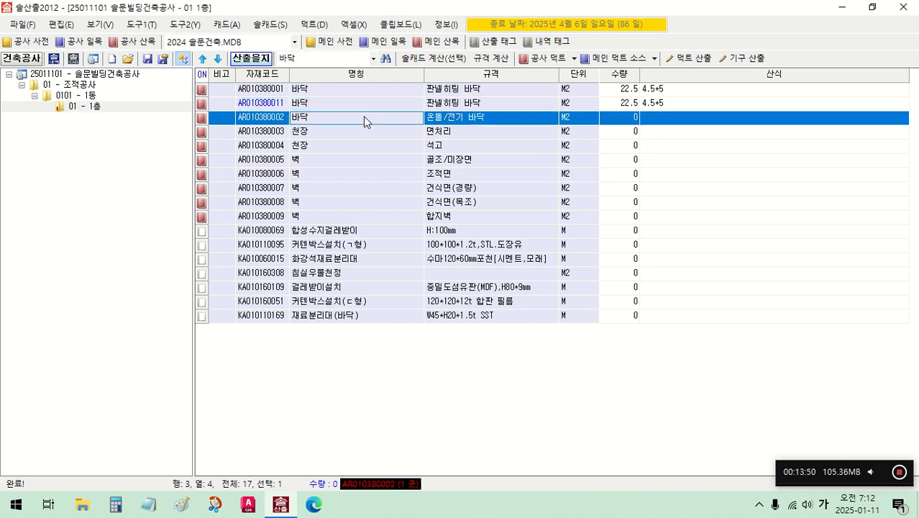
click(360, 107)
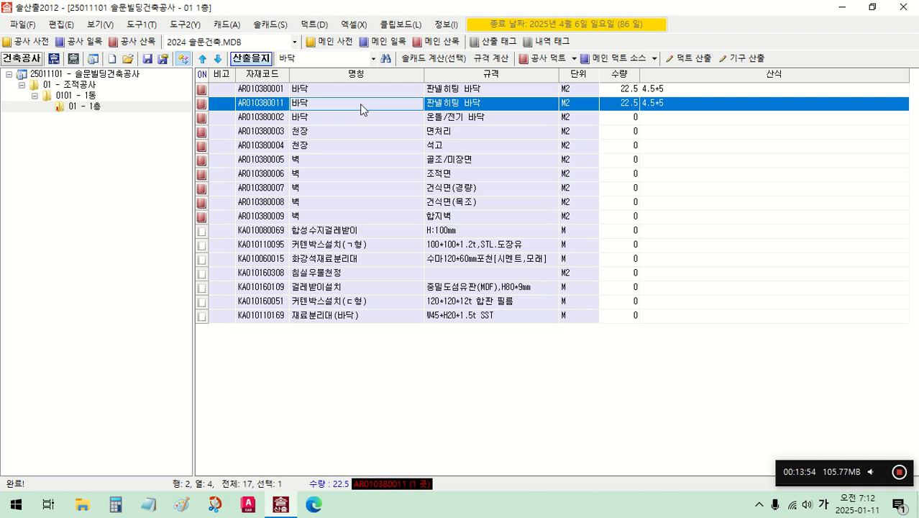
right_click(360, 107)
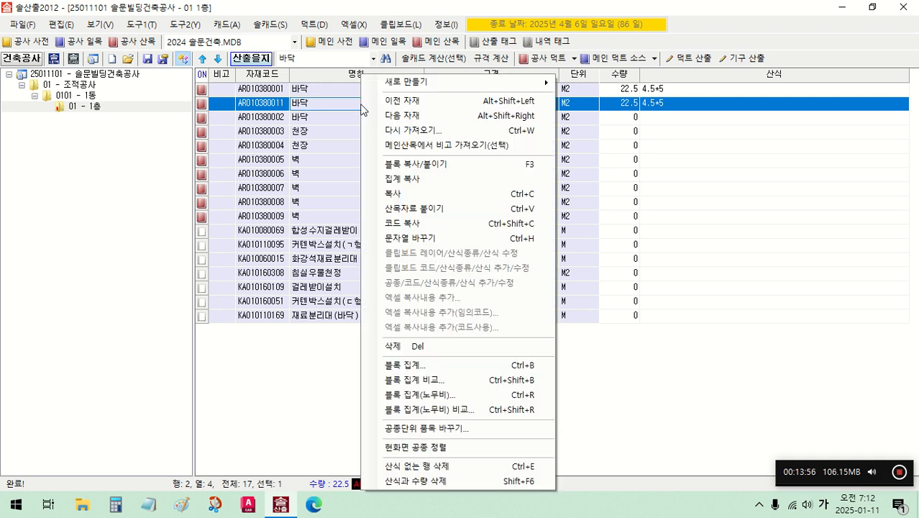
click(431, 344)
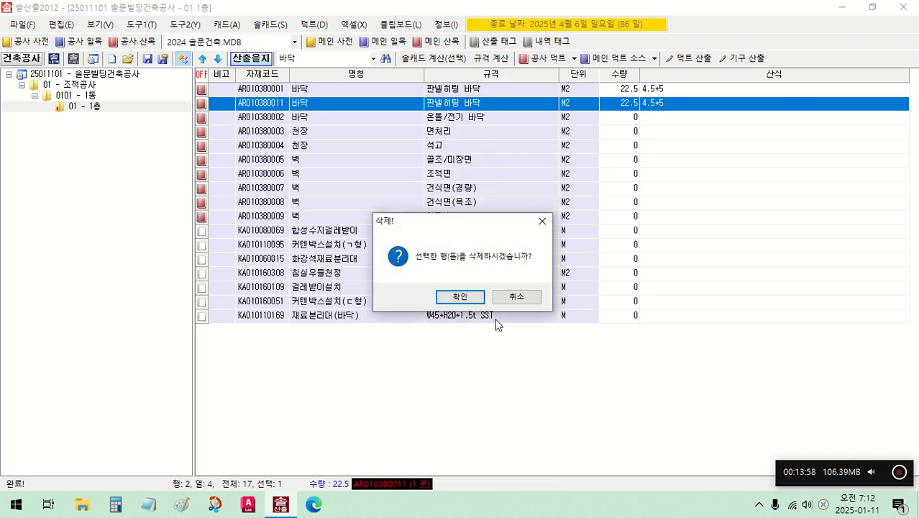
click(466, 297)
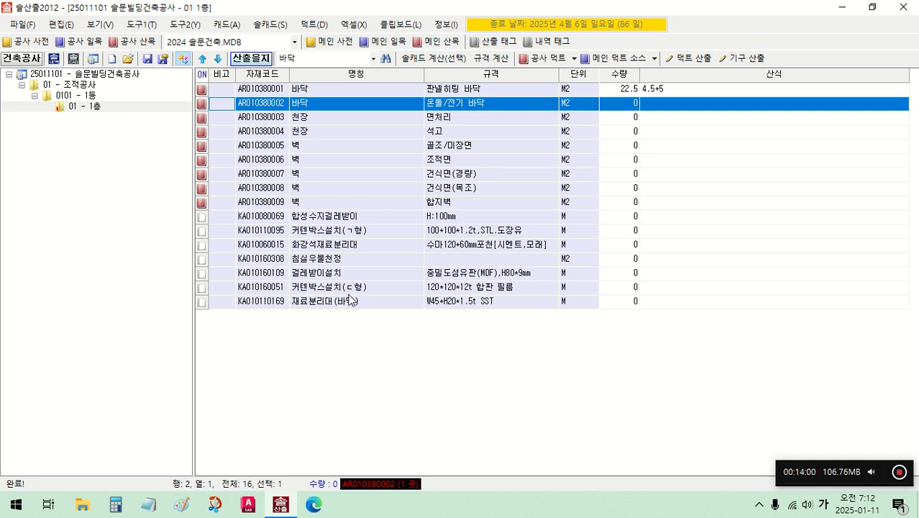